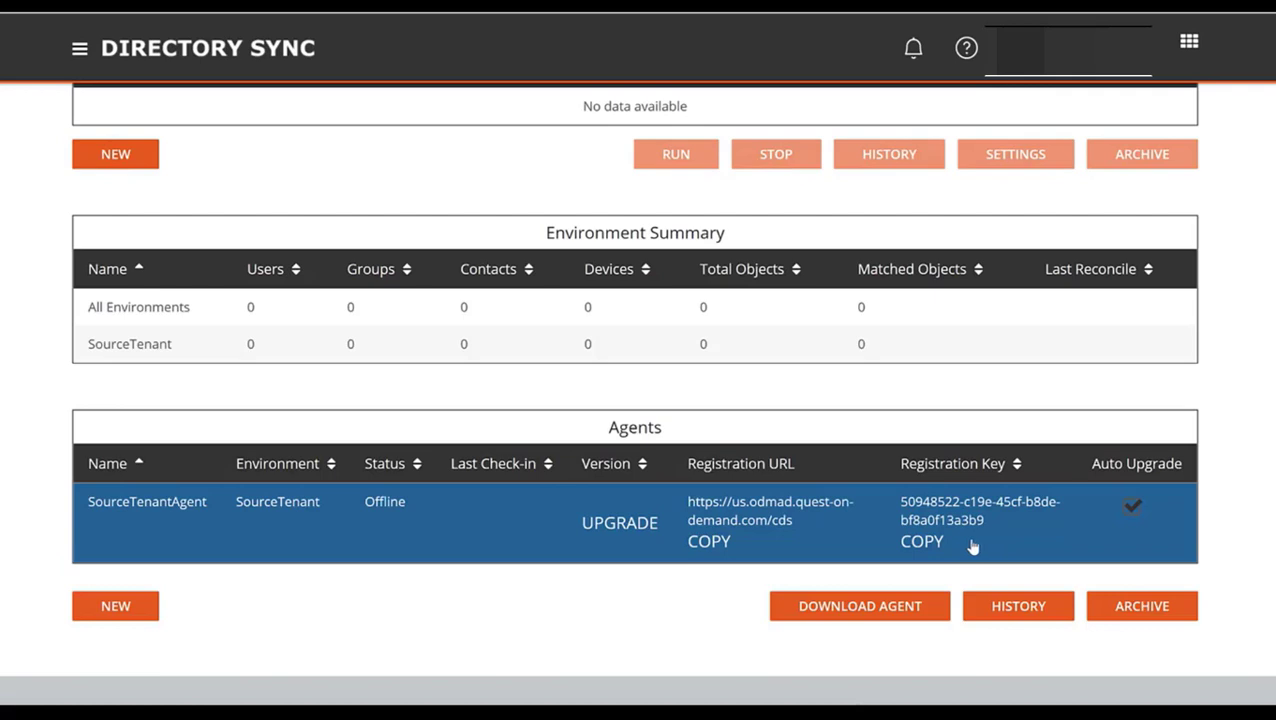
Copy the SourceTenantAgent's registration key from the Agents table
click(921, 541)
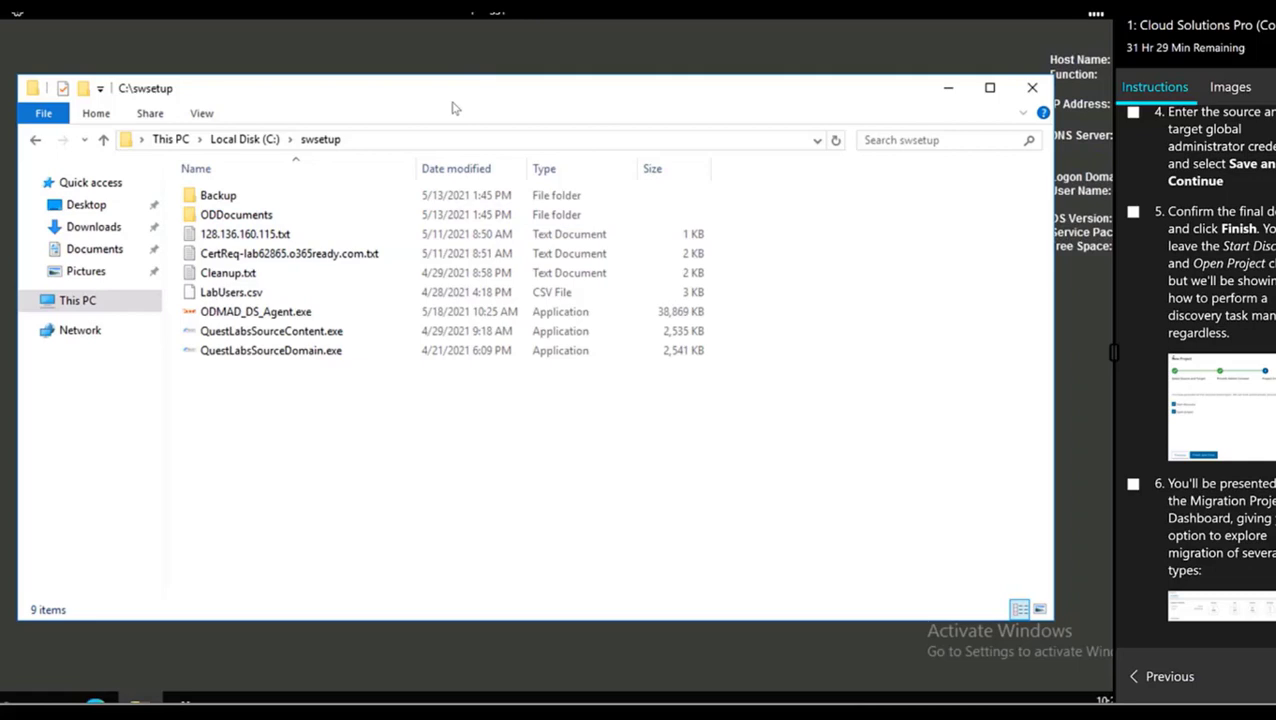
Run ODMAD_DS_Agent.exe from the C:\swsetup folder
click(272, 316)
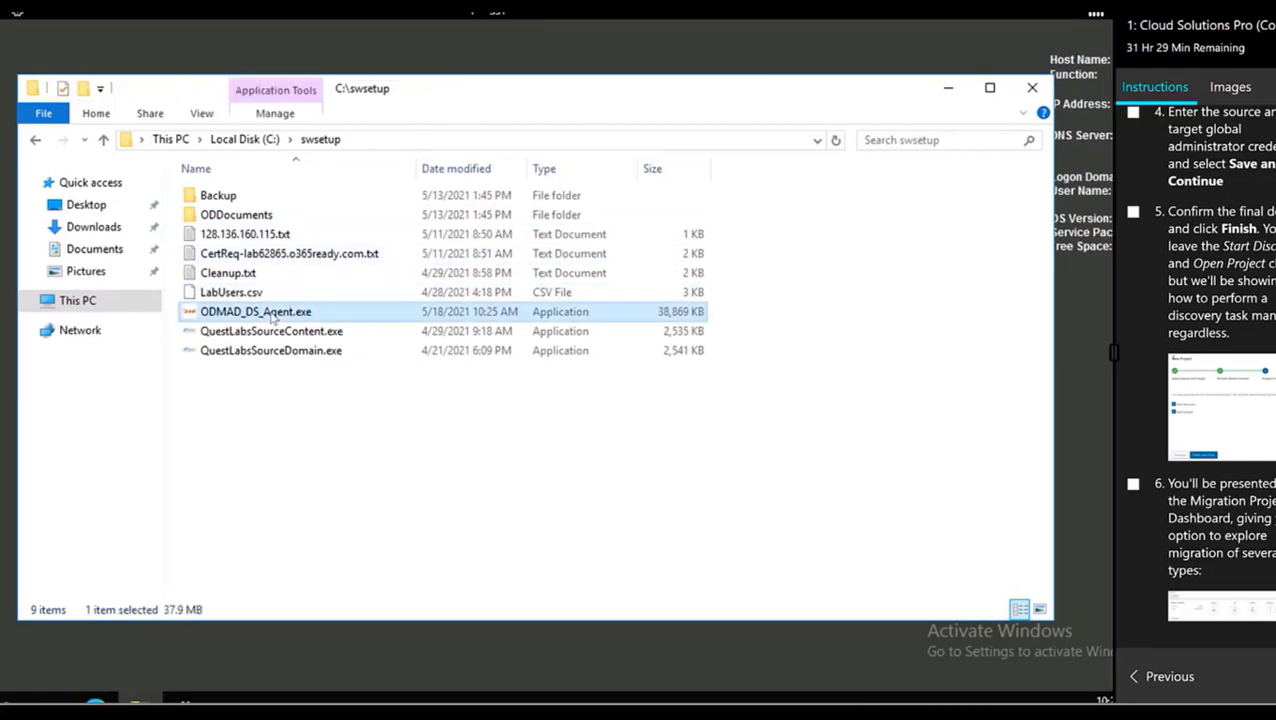
double_click(272, 316)
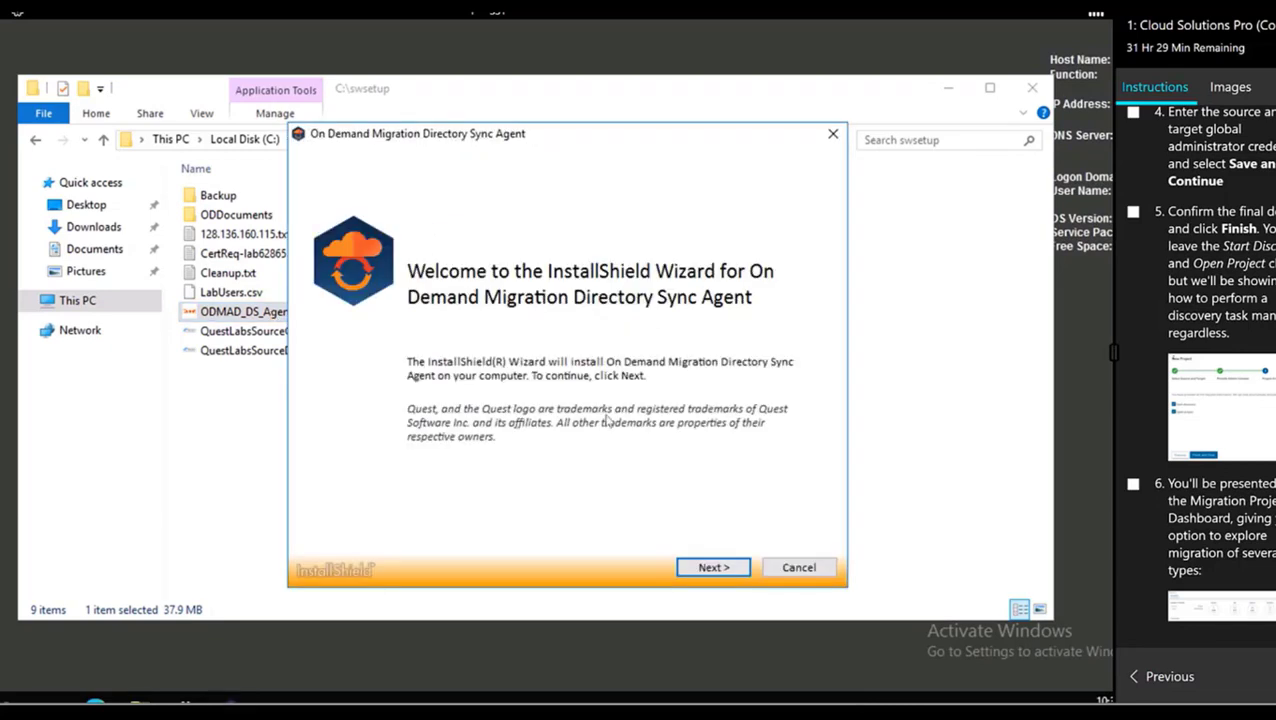
Accept the license agreement terms and advance to the Domain and Credentials page
click(709, 567)
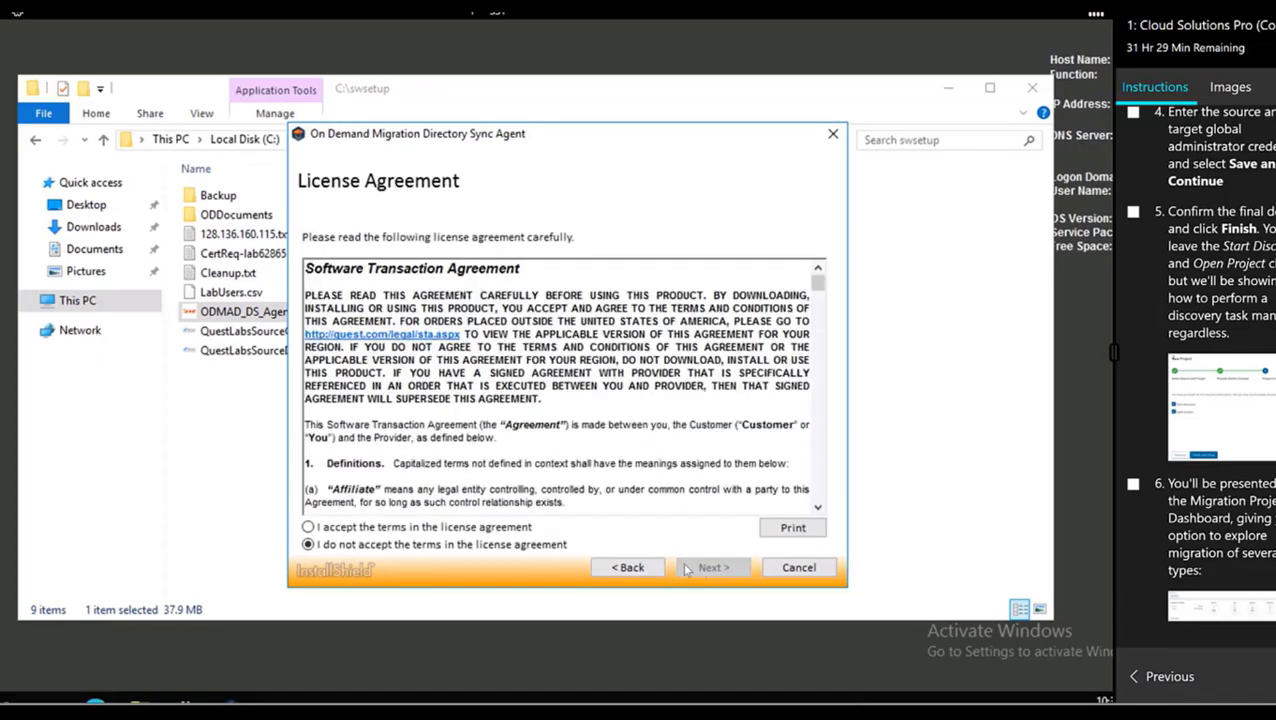
click(483, 528)
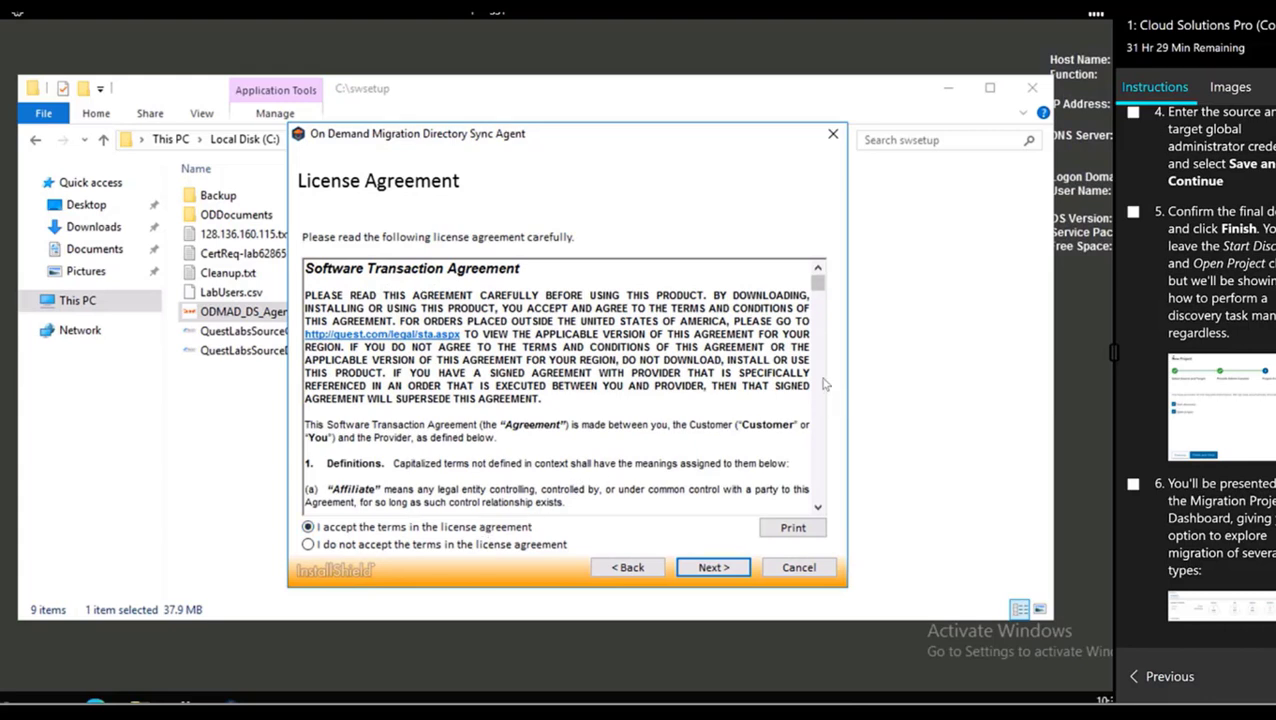
click(712, 568)
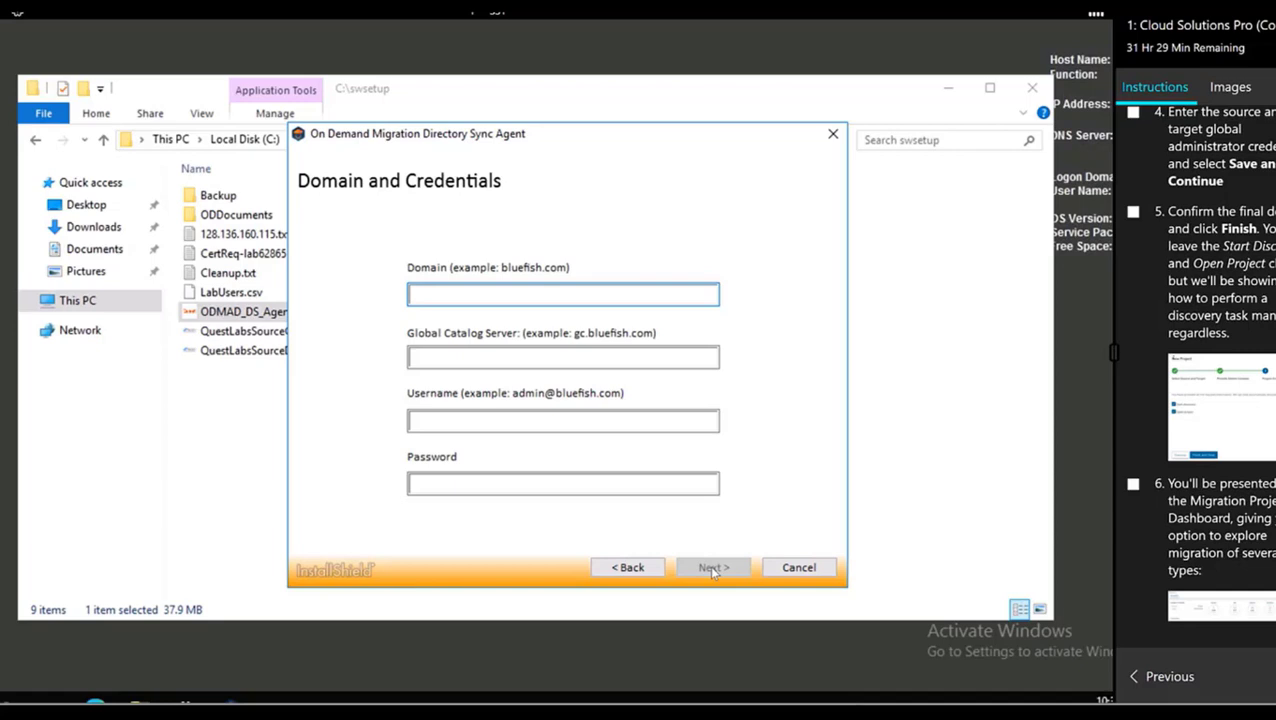
Enter domain source3.local, begin the global catalog as 'p365-', and check the P365-S20 VM login details
text(source3.local)
click(481, 357)
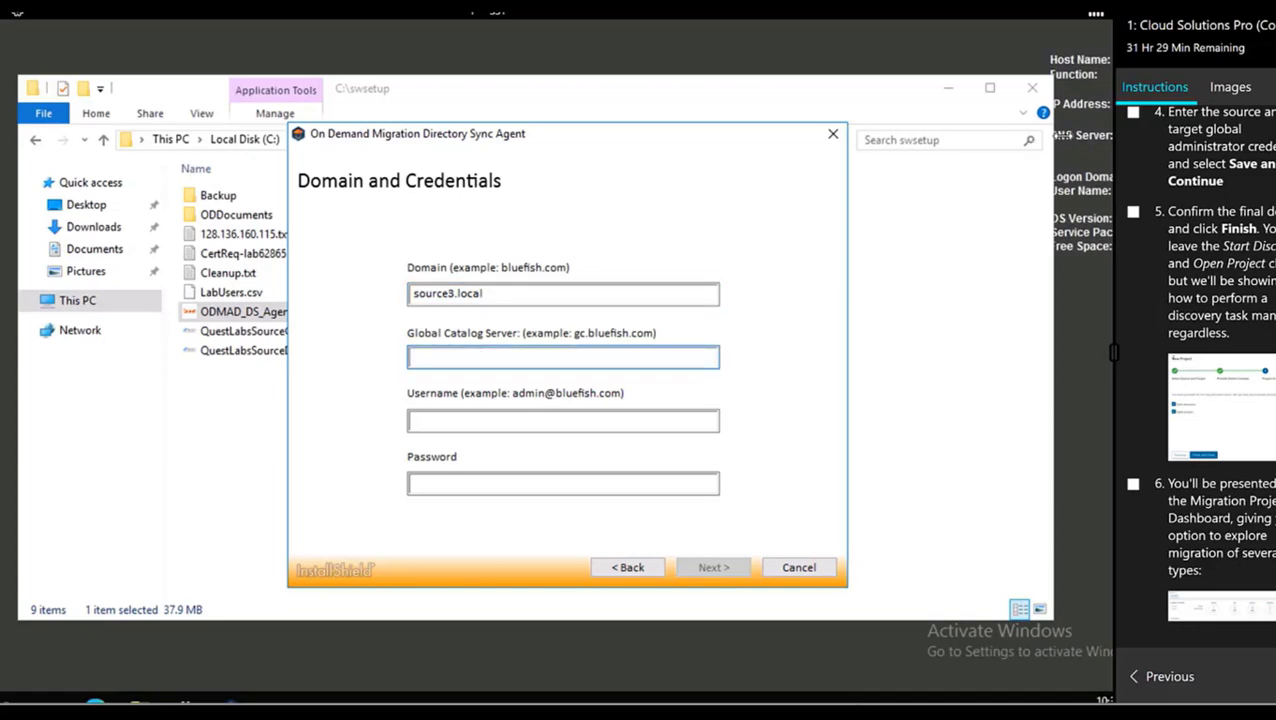
text(p365-)
click(1231, 90)
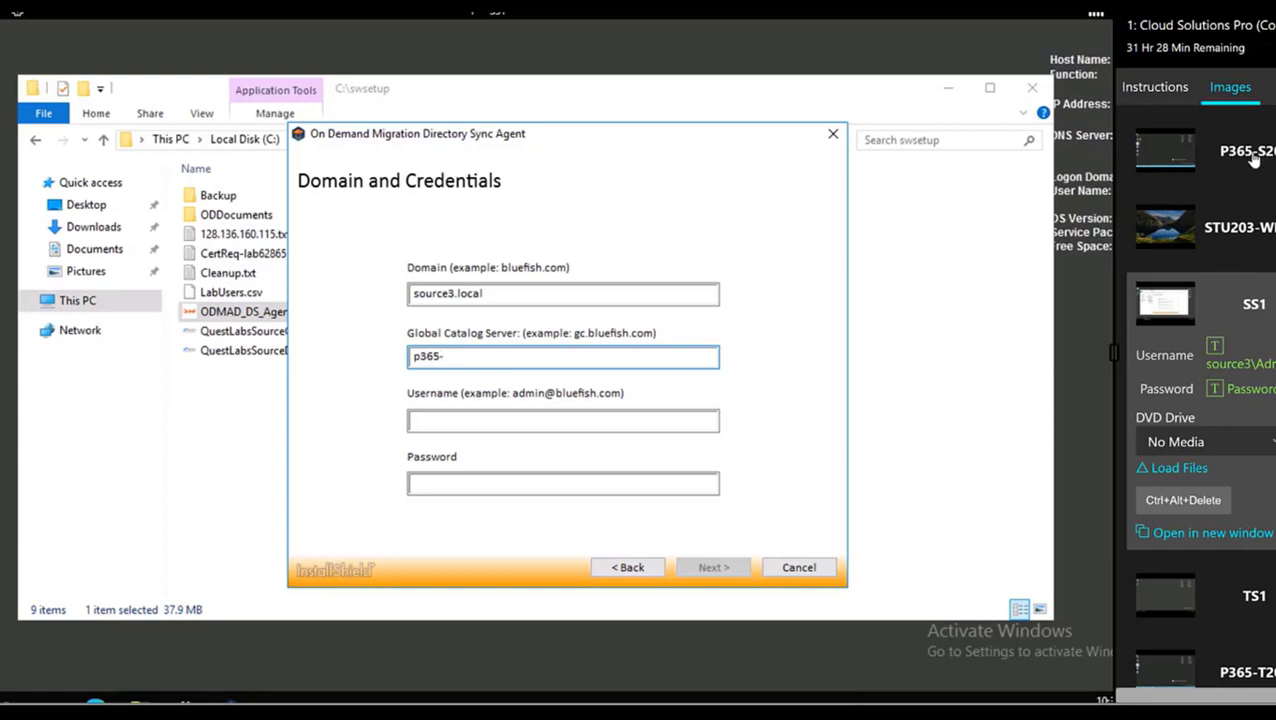
click(1252, 158)
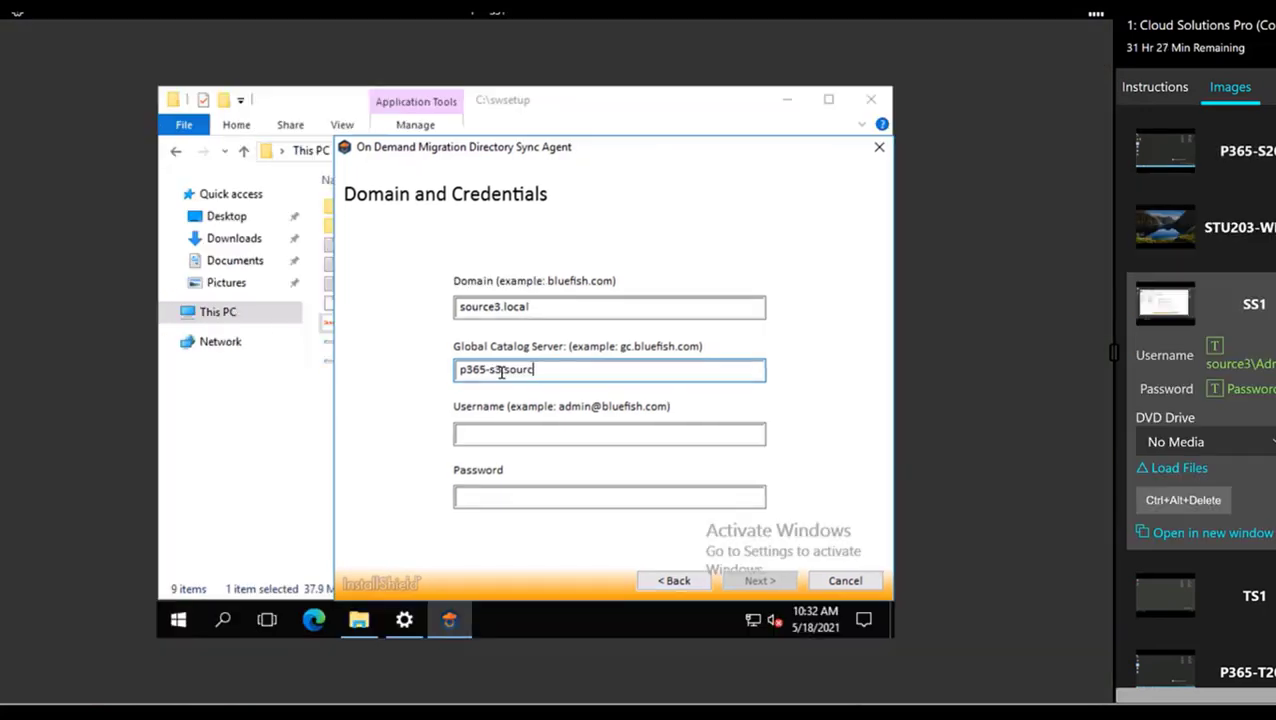
text(ce.local)
click(504, 433)
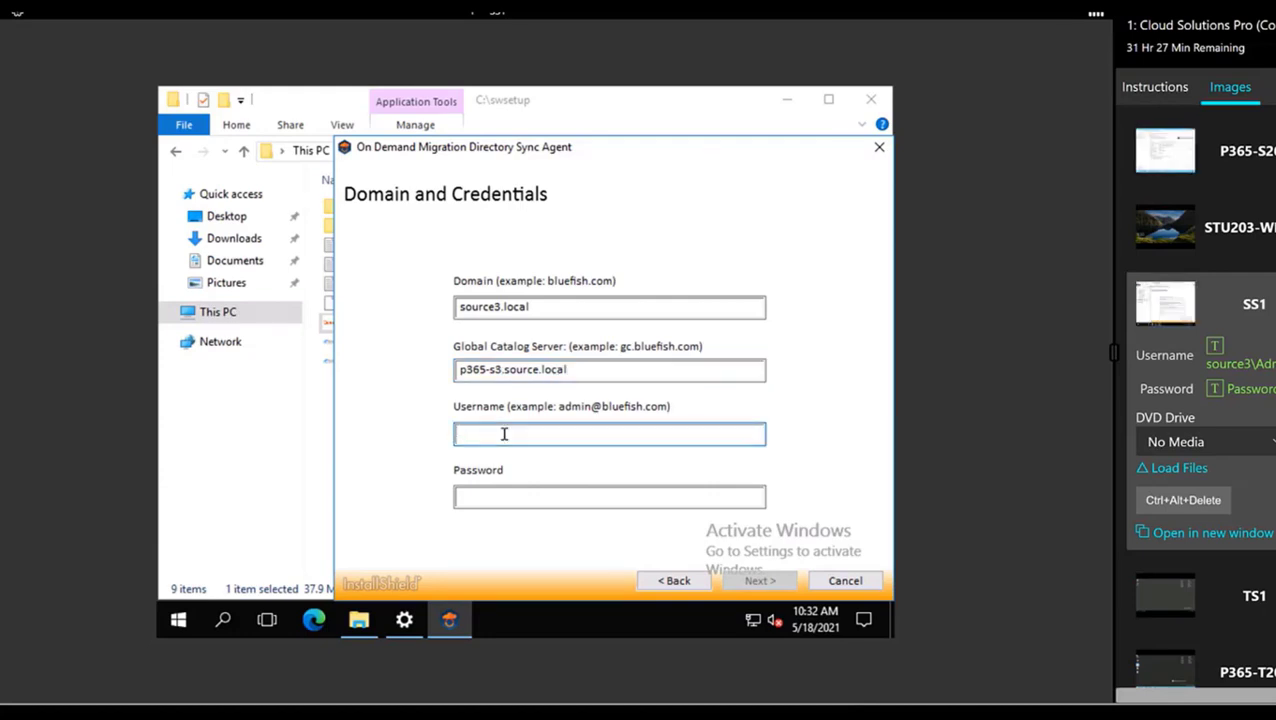
click(539, 369)
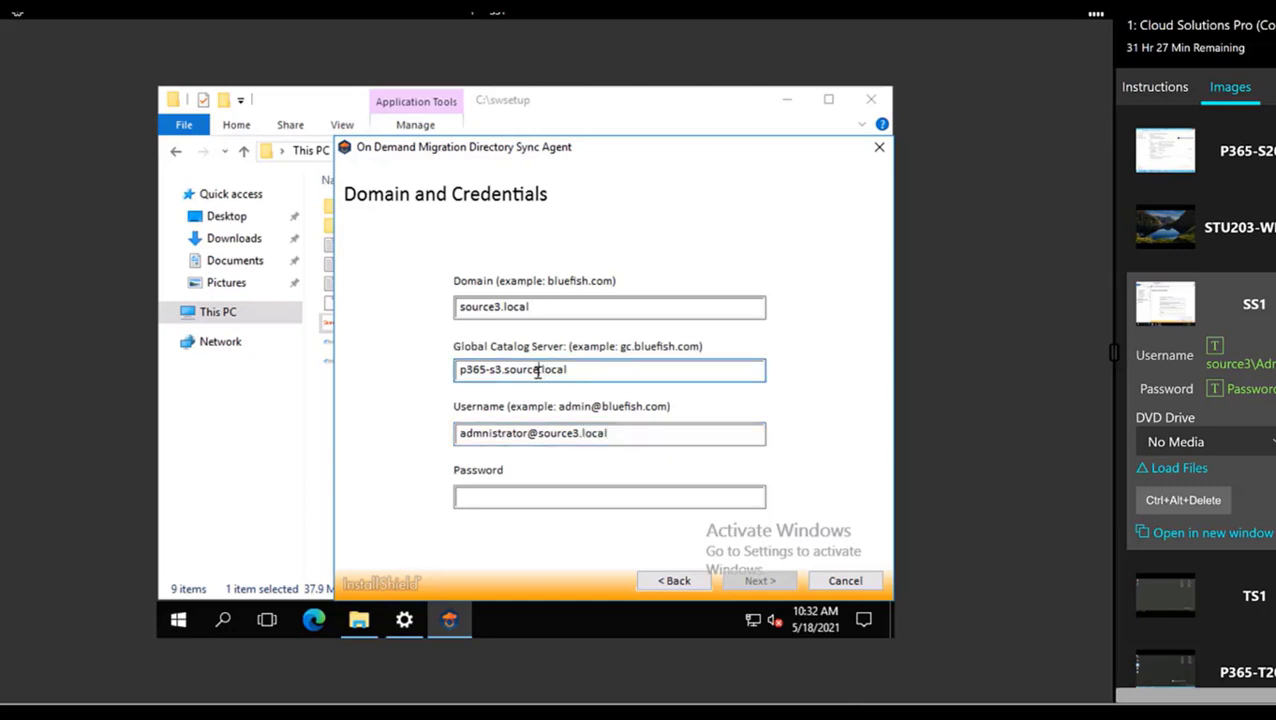
text(3)
click(549, 499)
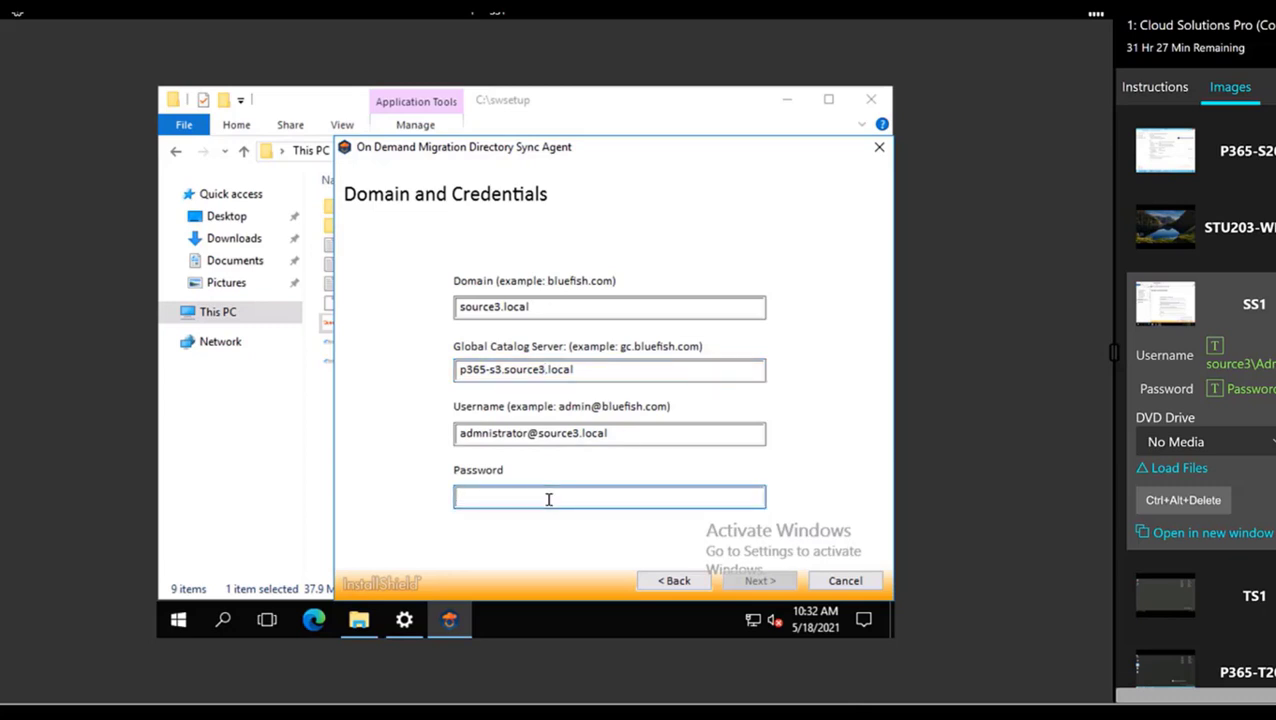
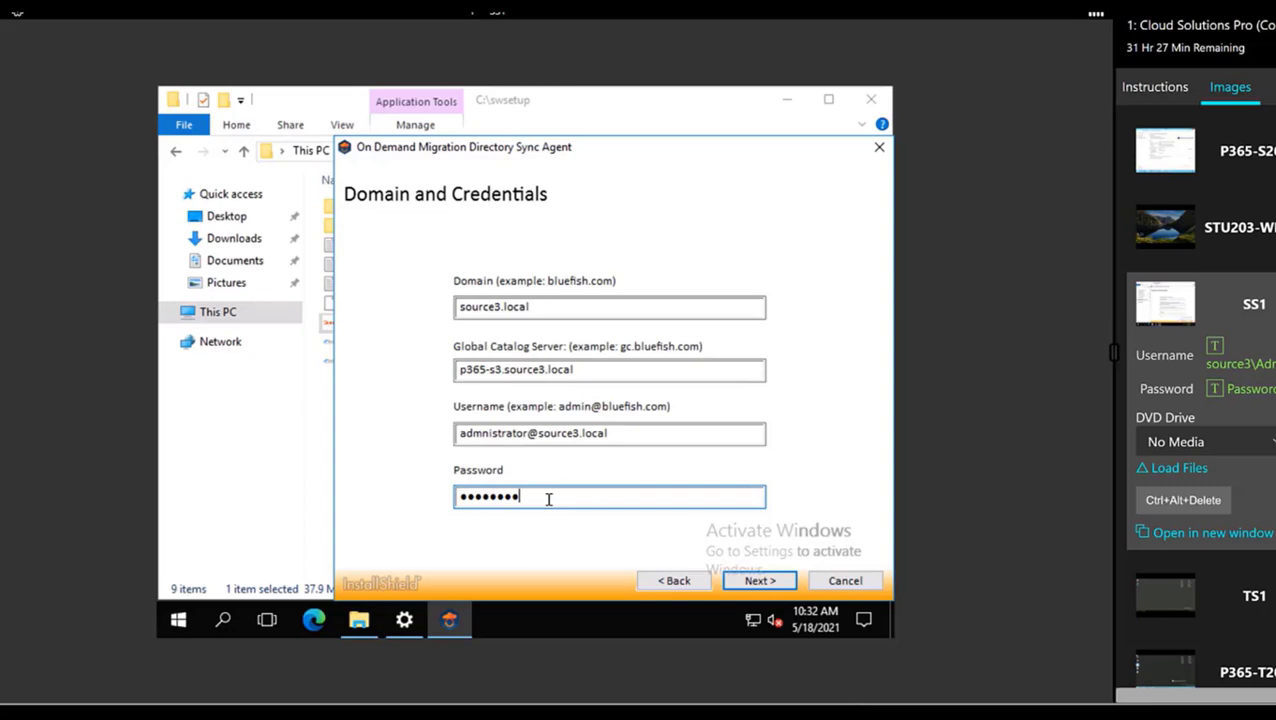
click(480, 434)
text(i)
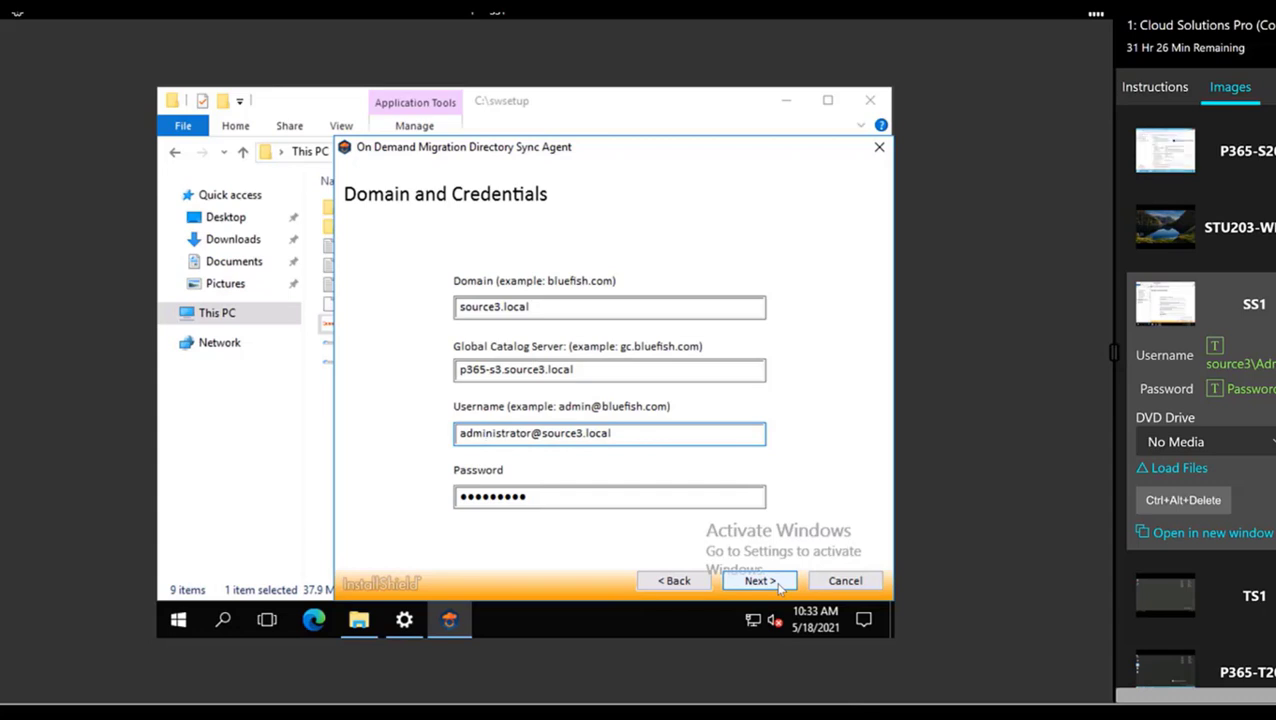
click(779, 587)
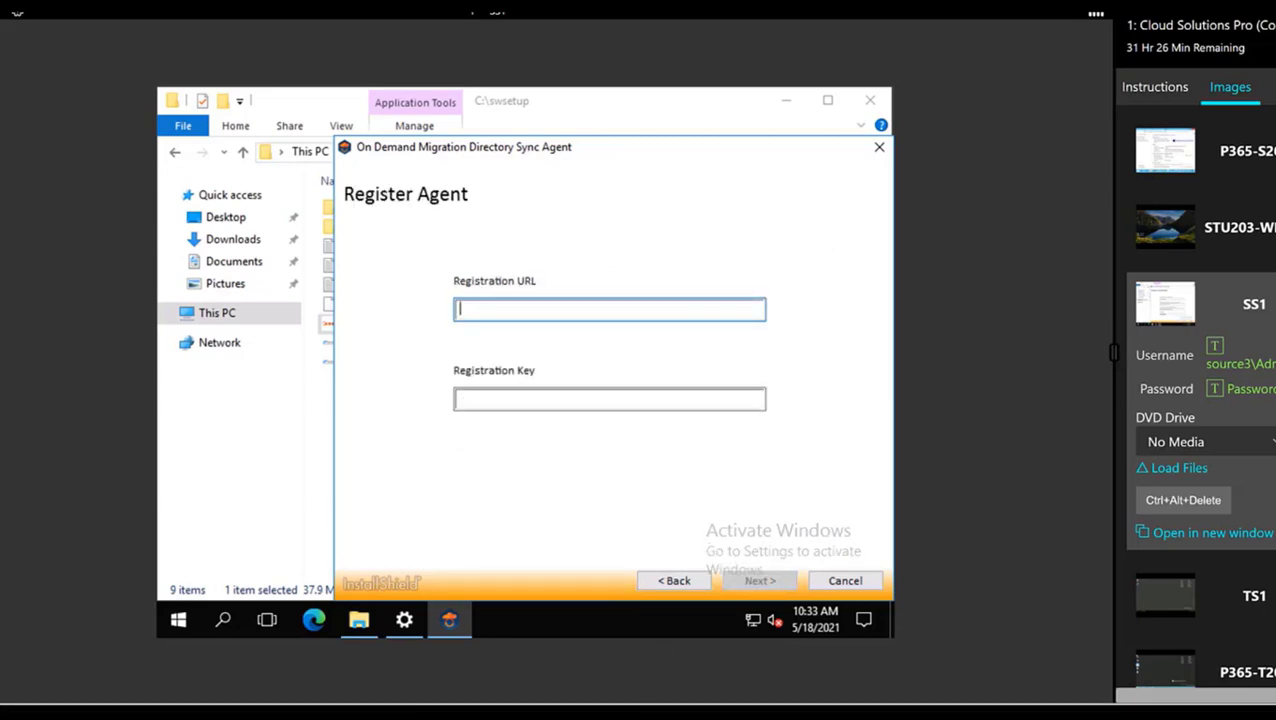
Paste the copied agent key into the Registration Key field via the VM's clipboard-text box
click(572, 404)
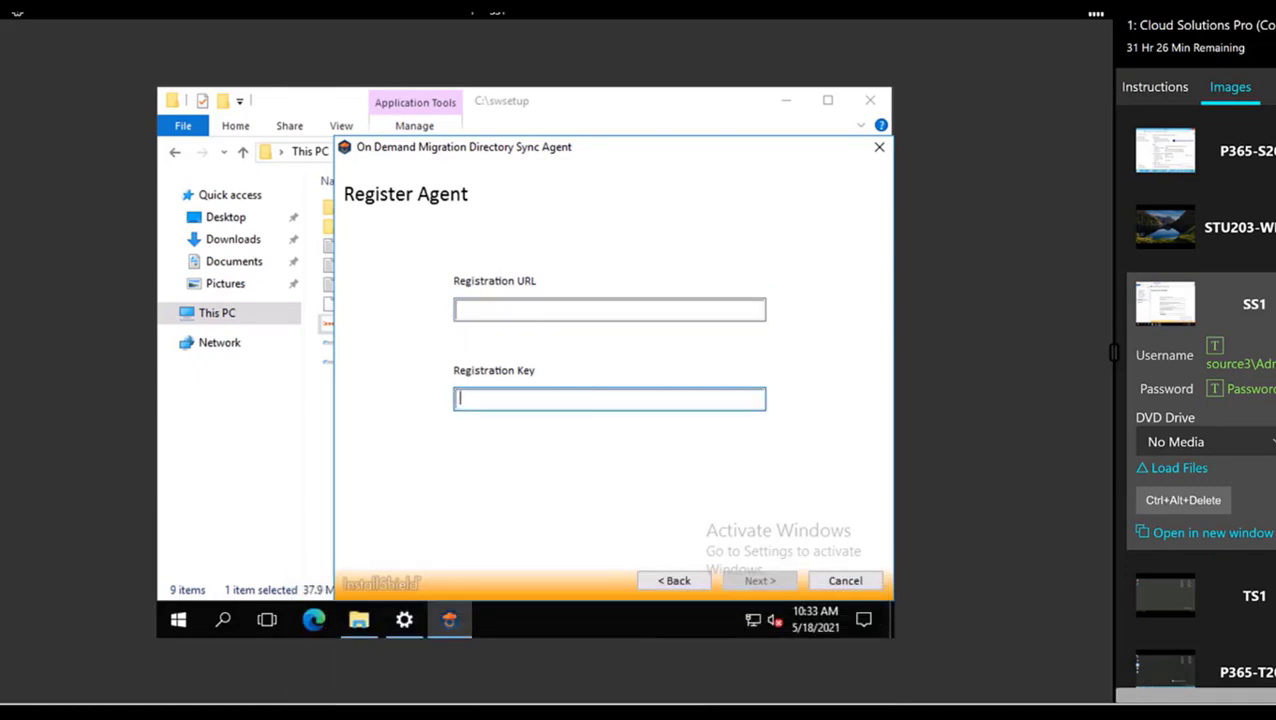
click(17, 12)
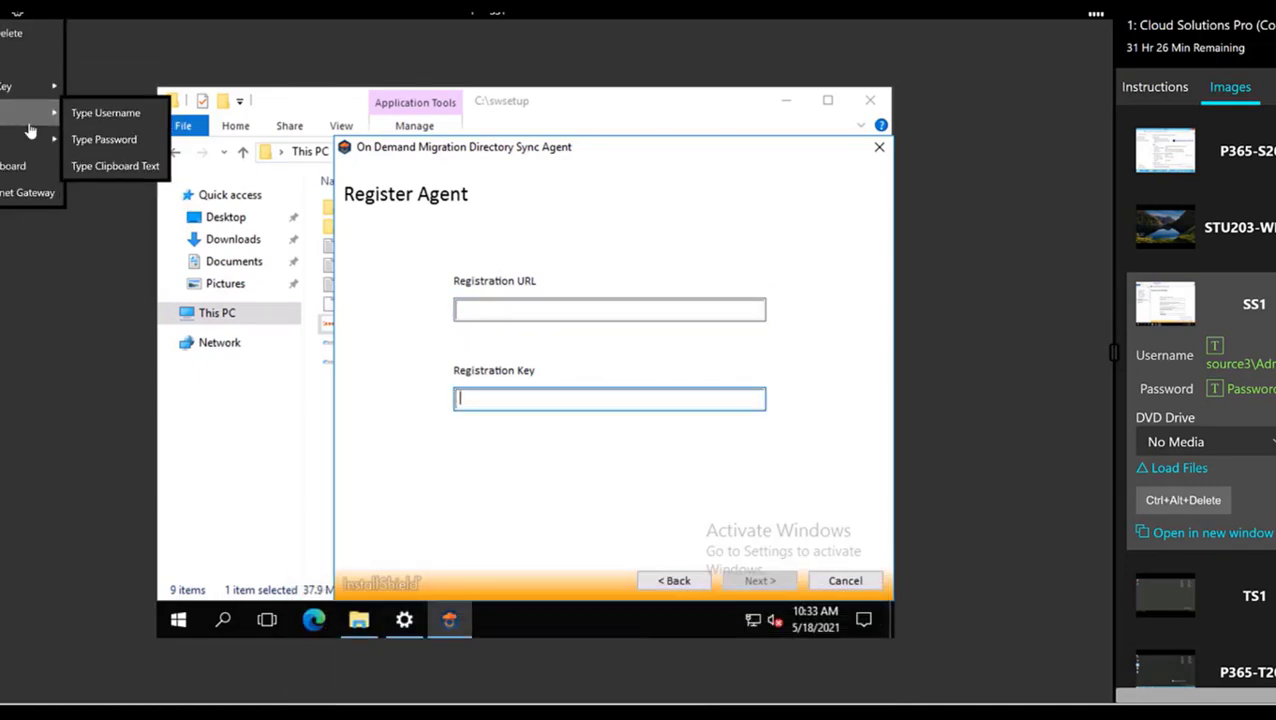
mouse_move(30, 138)
mouse_move(50, 116)
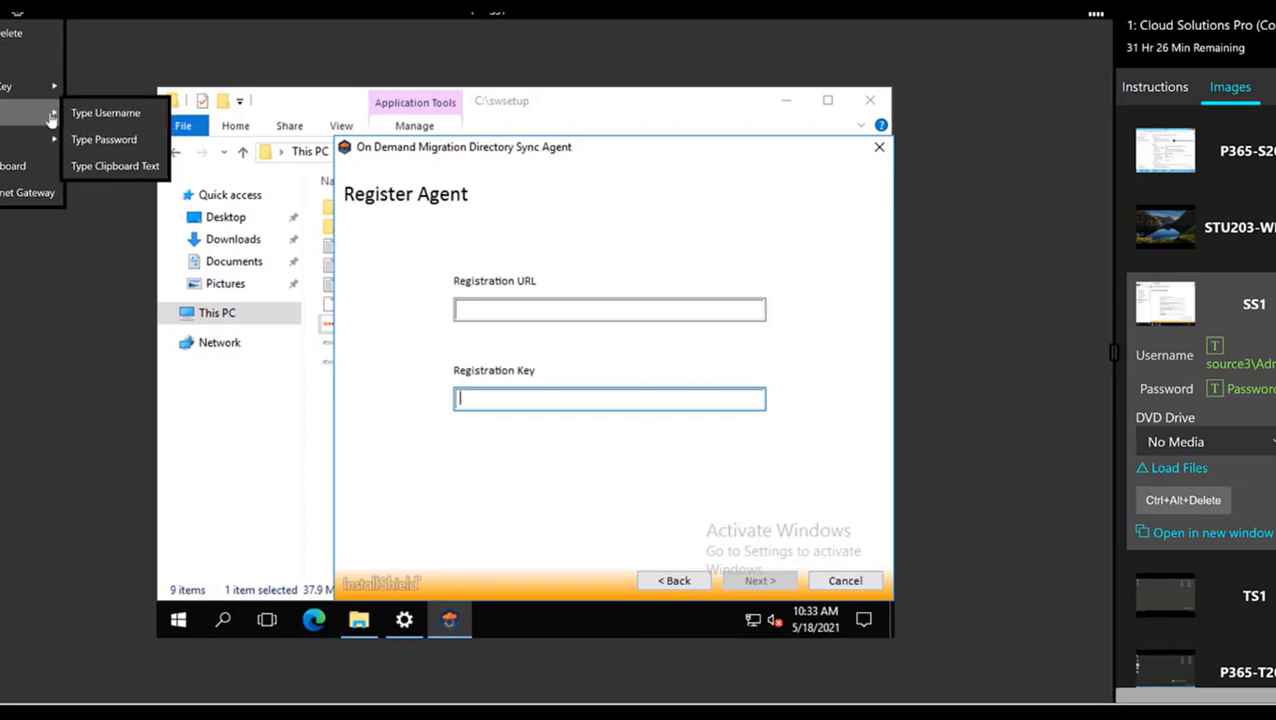
click(116, 167)
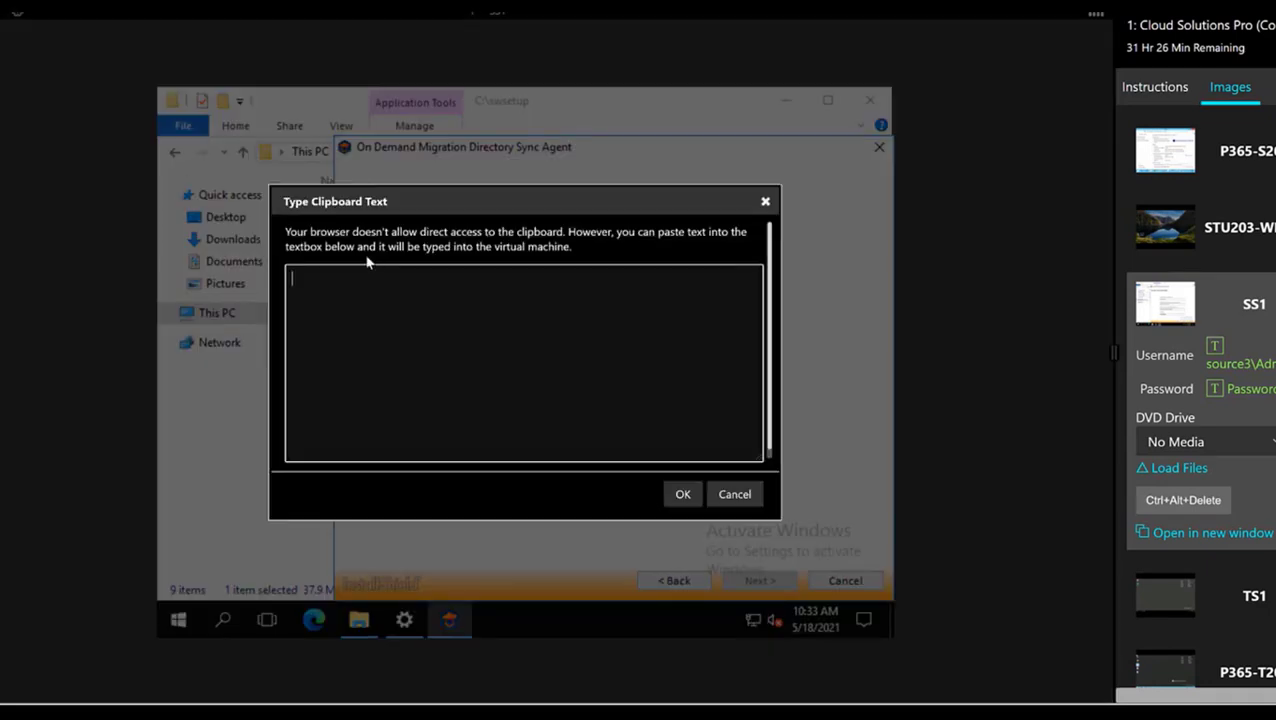
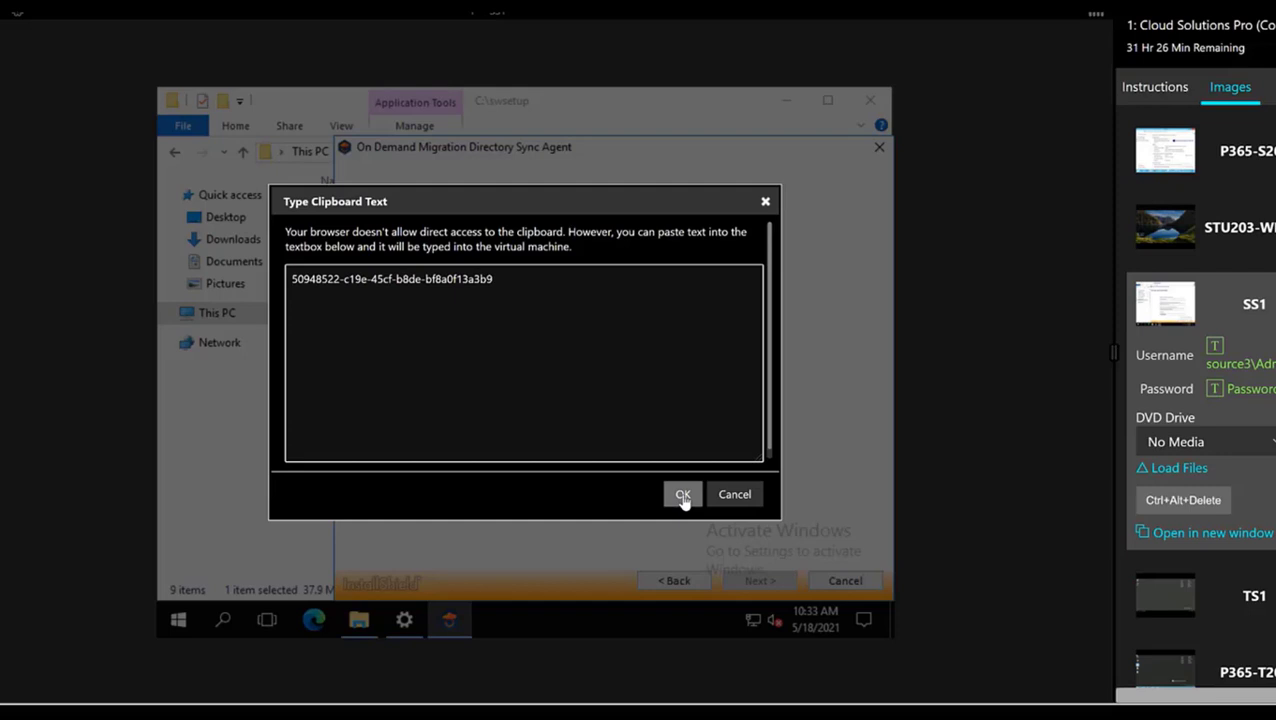
click(682, 495)
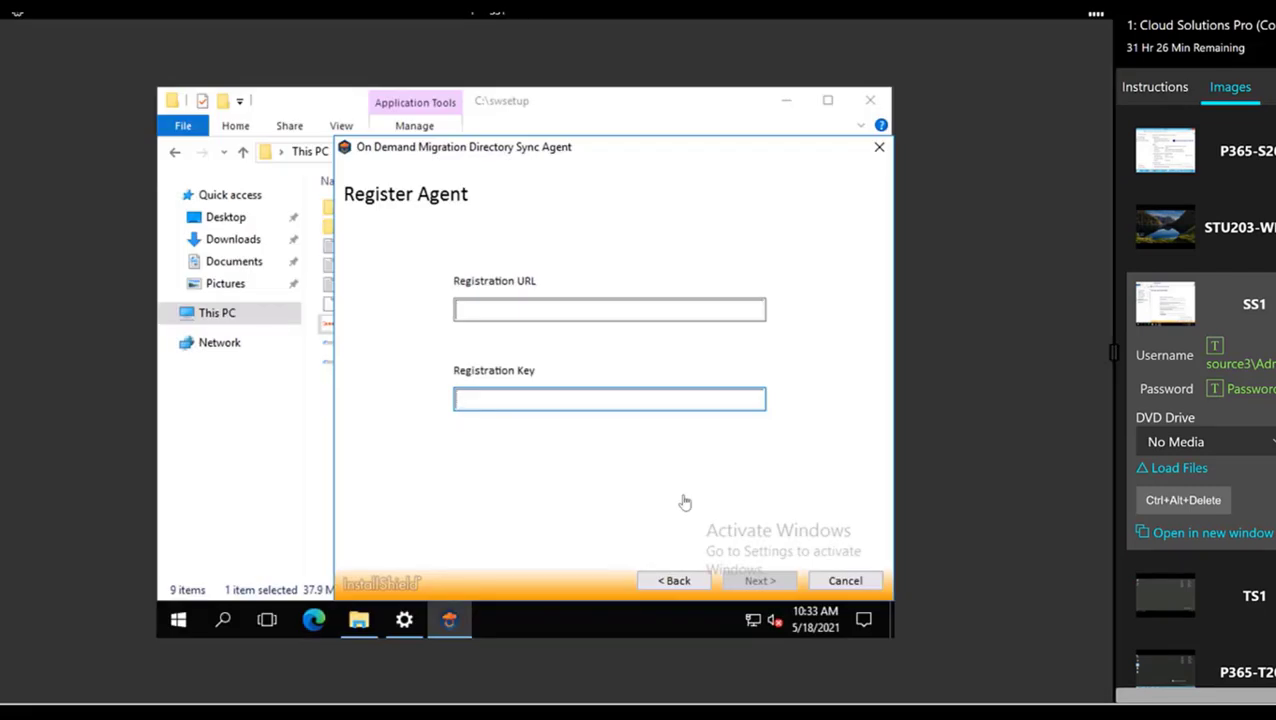
click(567, 311)
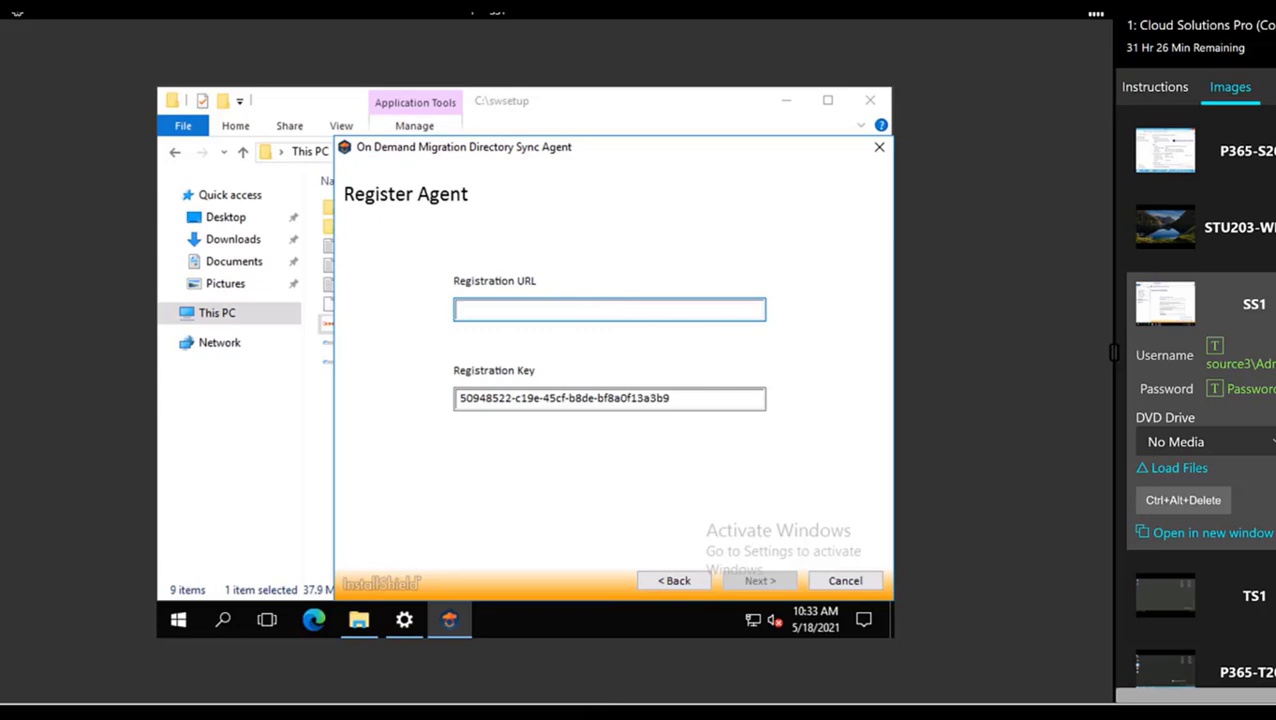
Copy the Registration URL from the SourceTenantAgent row and return to the server window
mouse_move(588, 712)
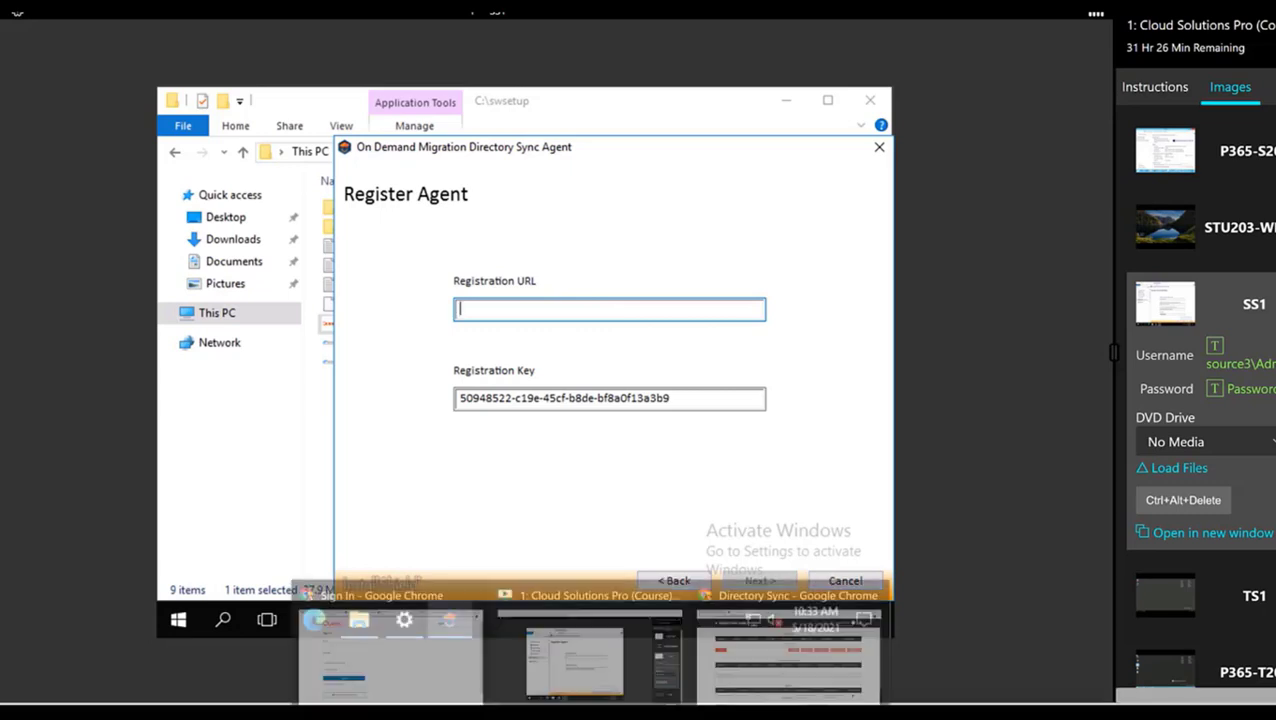
click(763, 636)
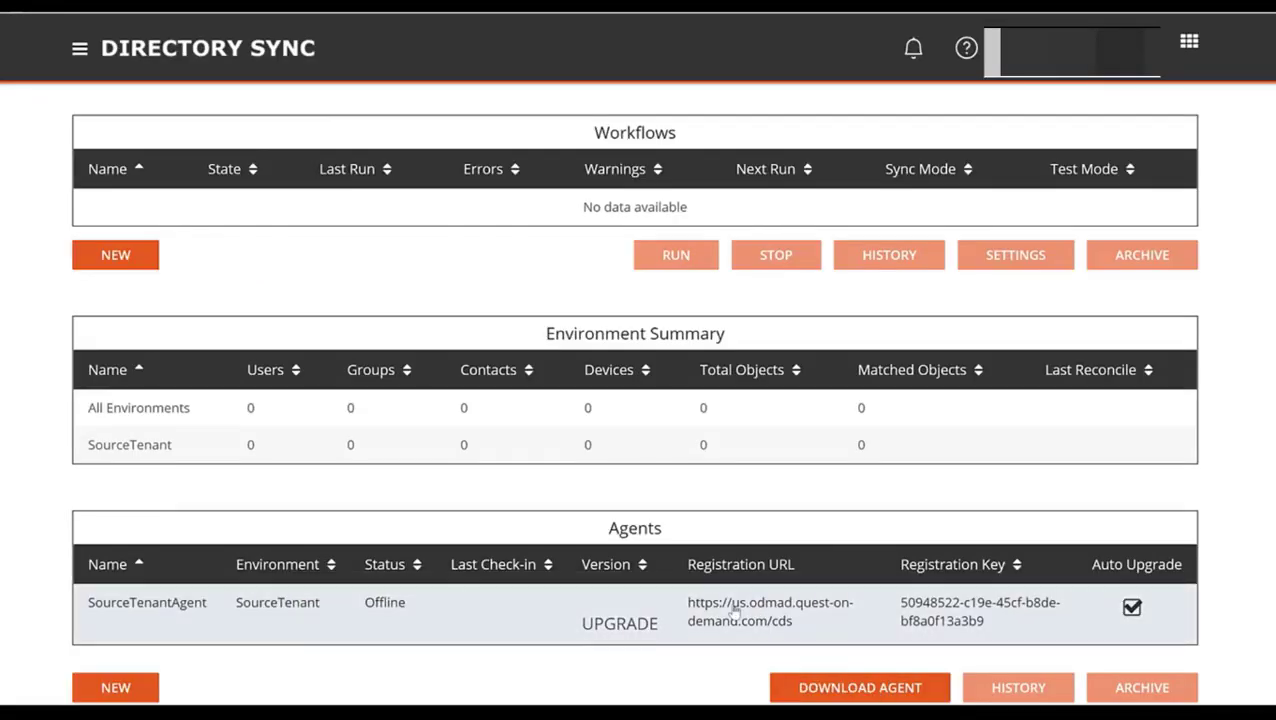
click(735, 612)
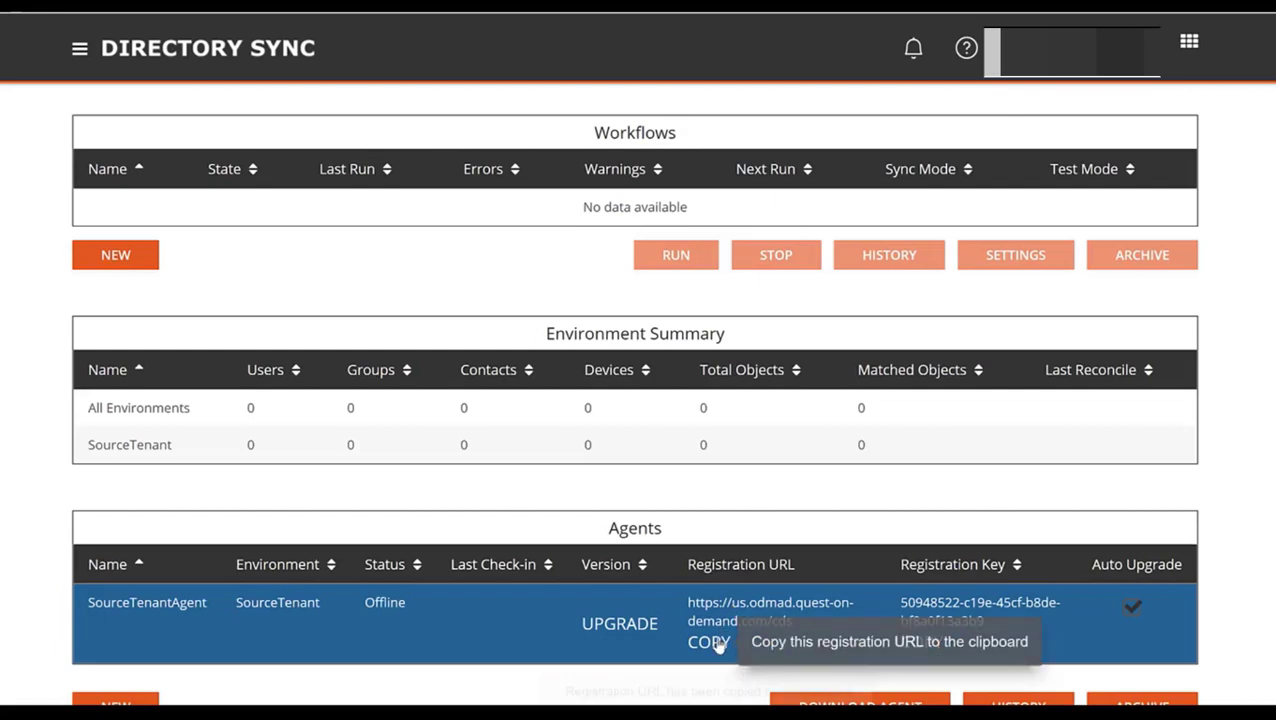
click(713, 641)
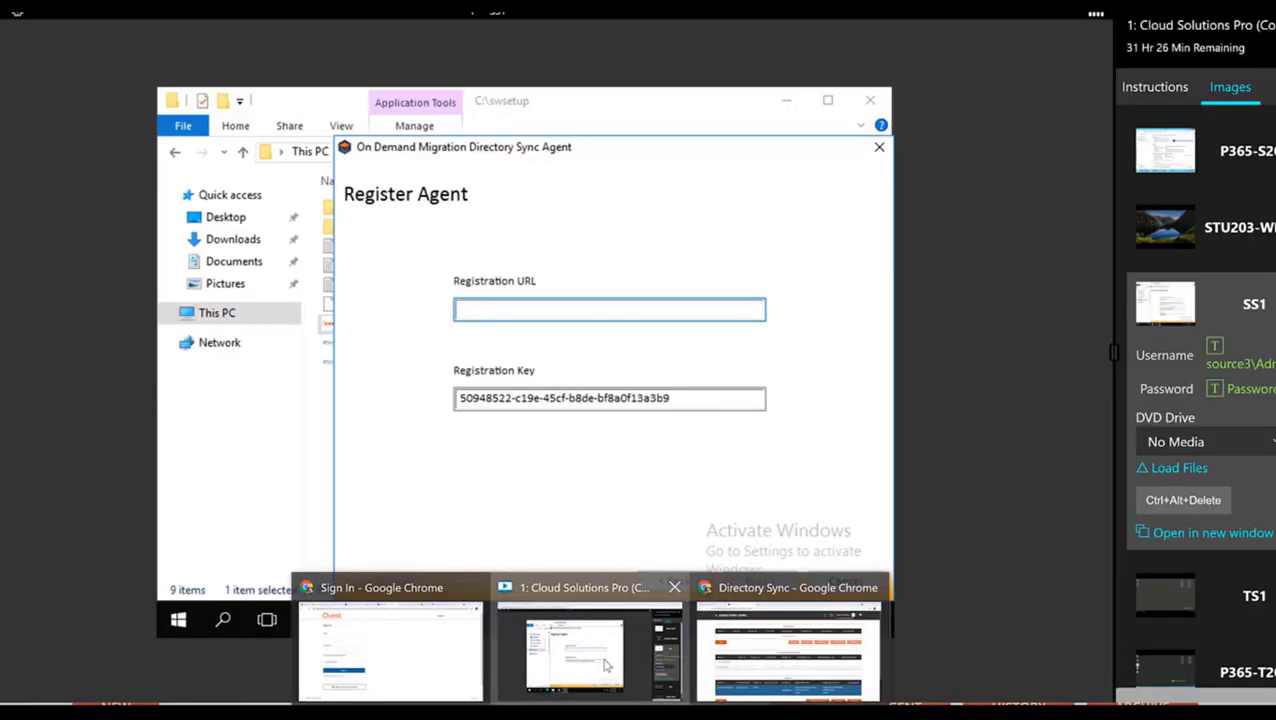
click(605, 665)
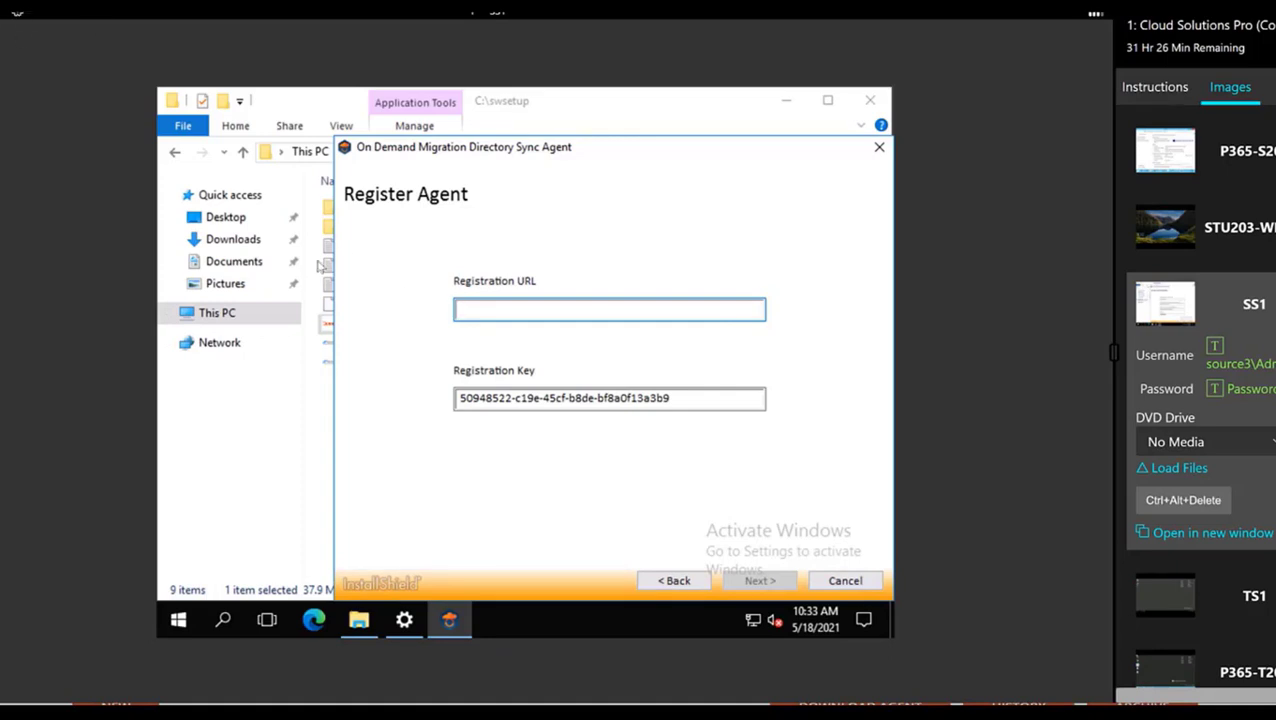
click(17, 10)
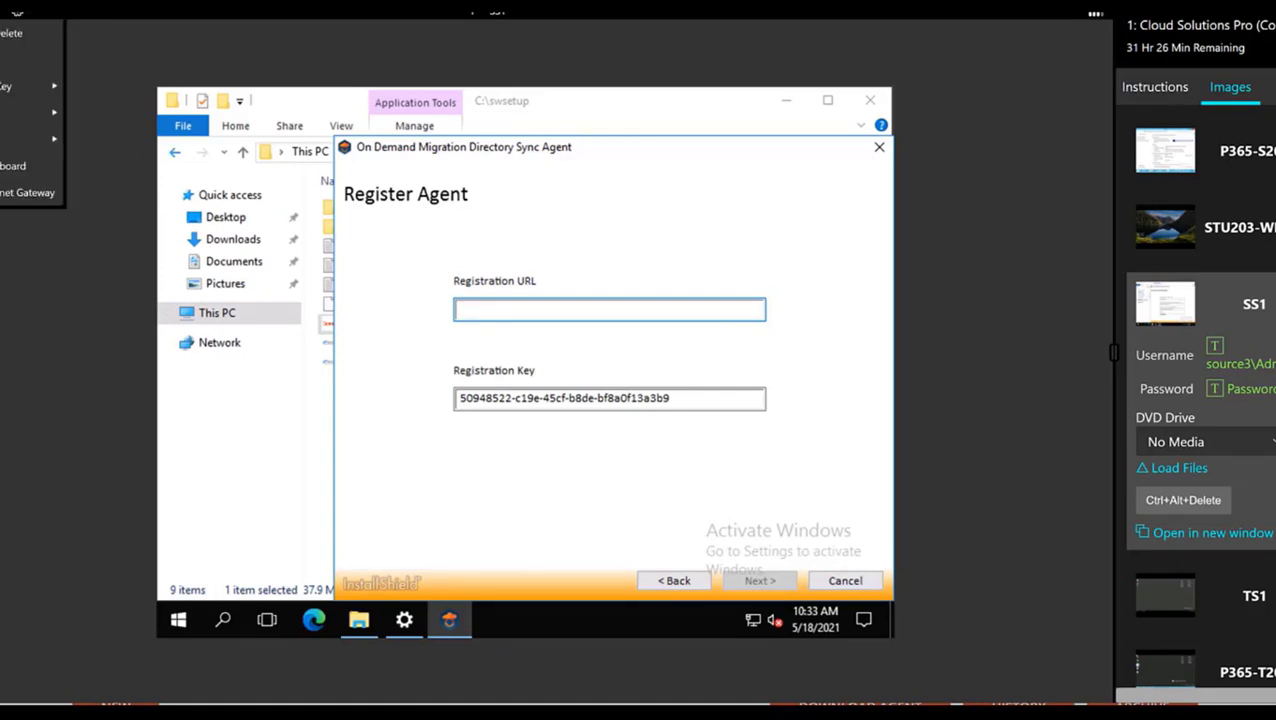
mouse_move(24, 90)
mouse_move(19, 116)
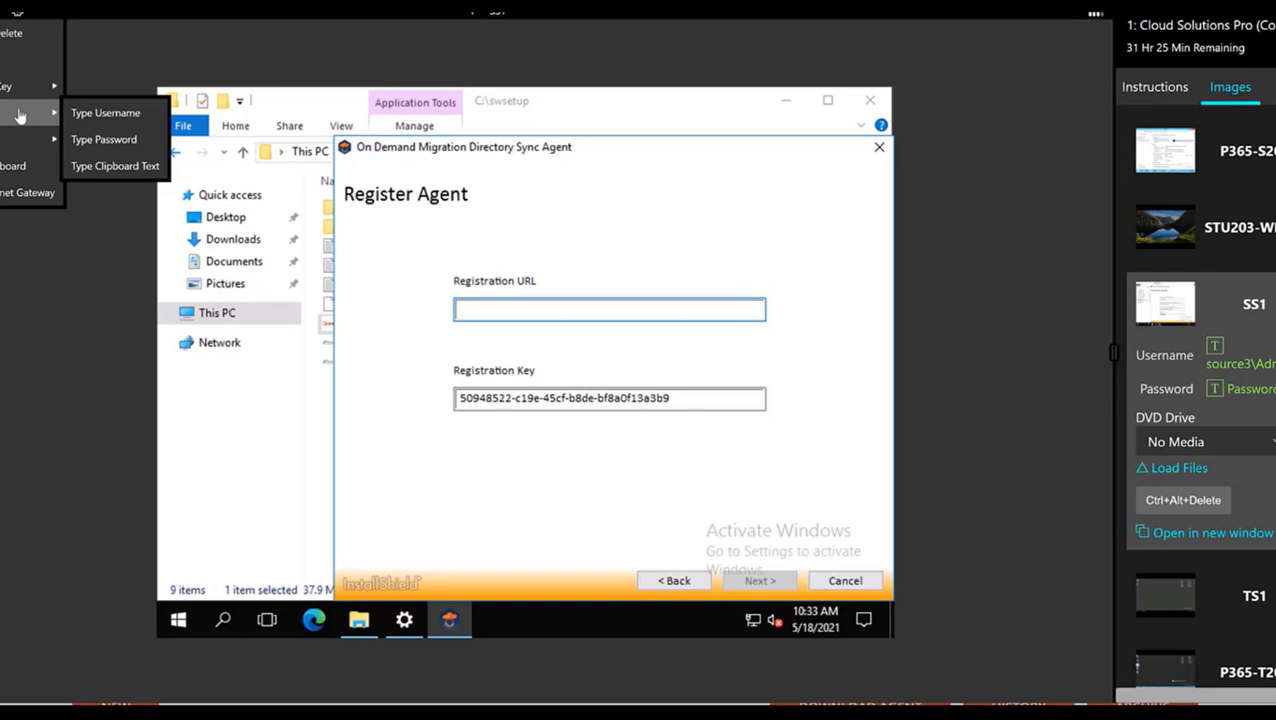
click(110, 164)
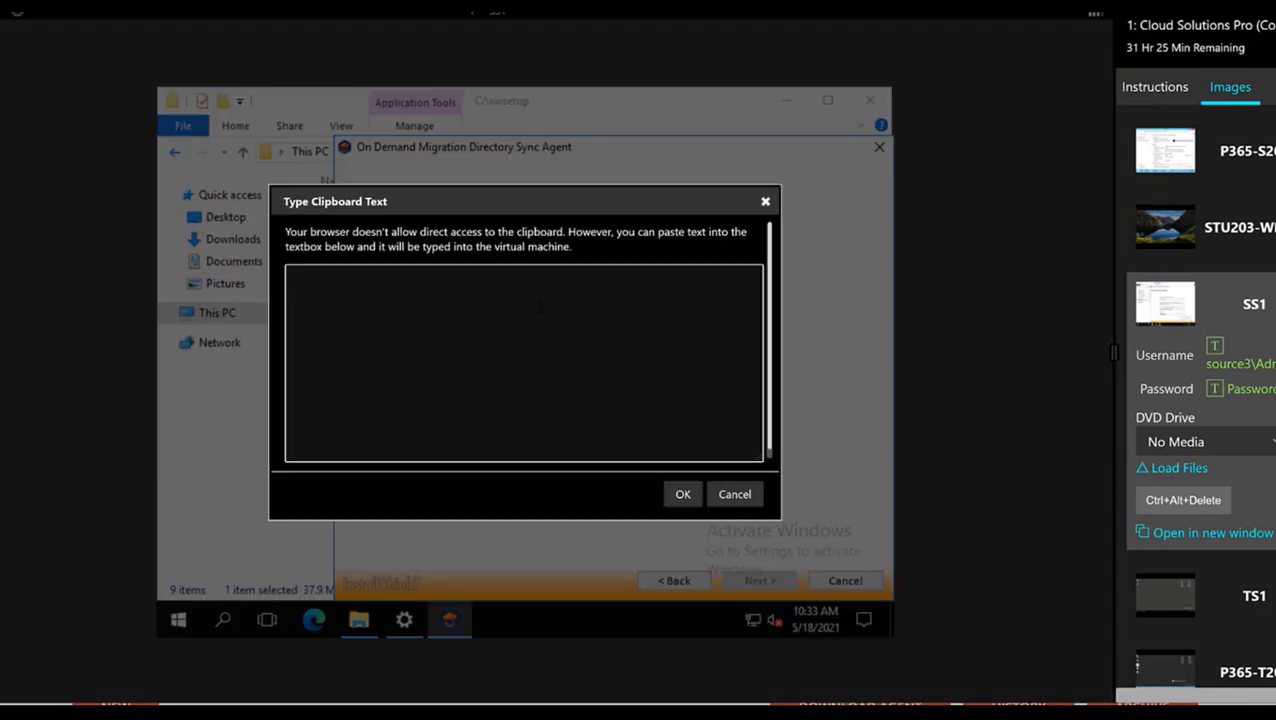
key(ctrl+v)
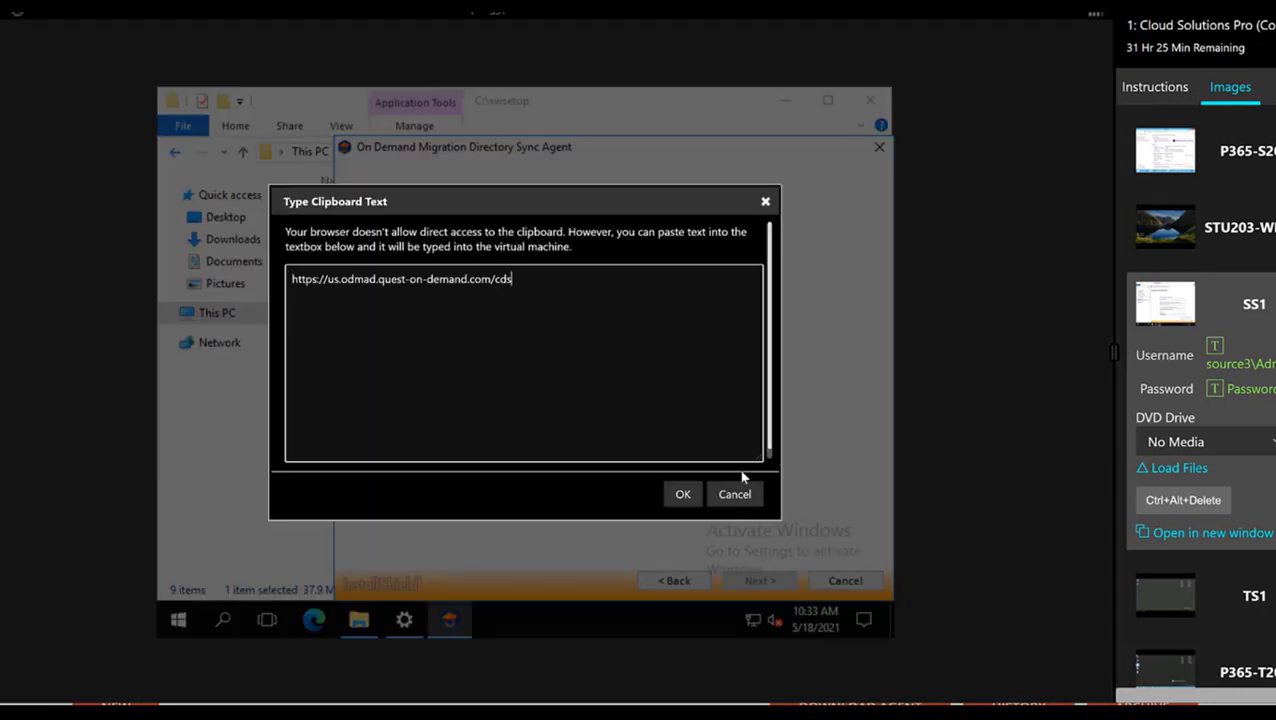
click(682, 494)
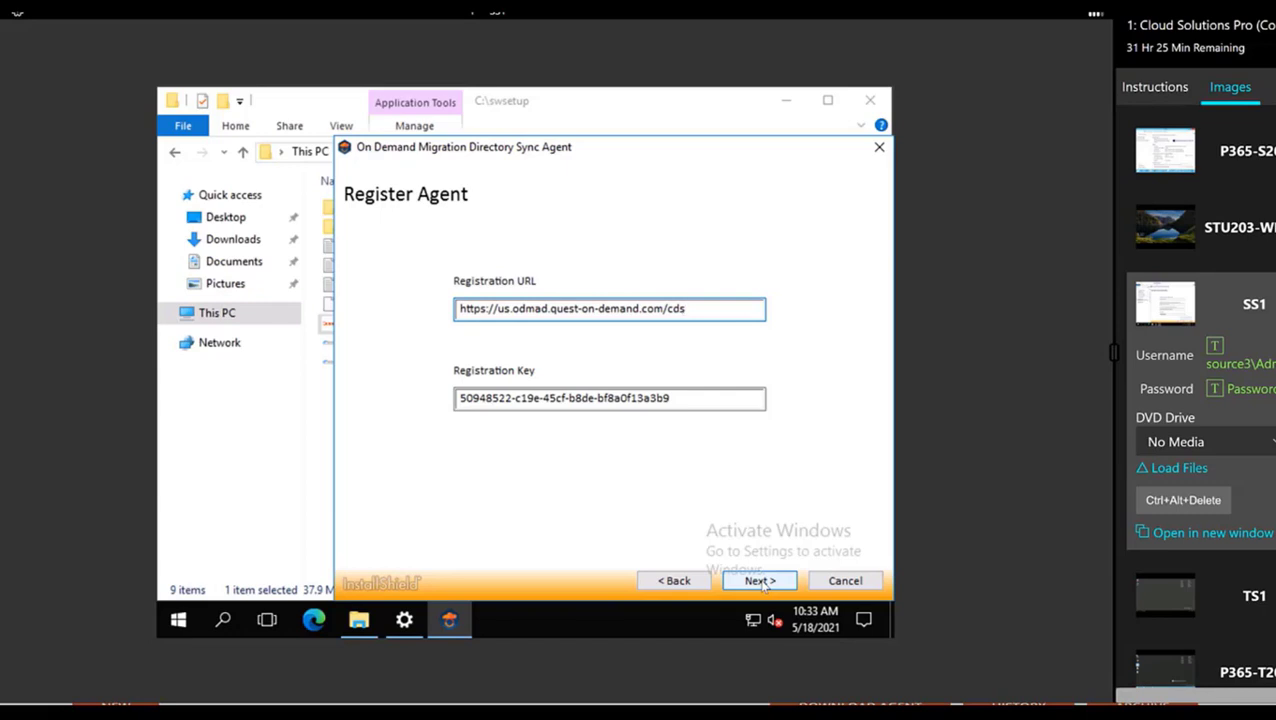
click(762, 582)
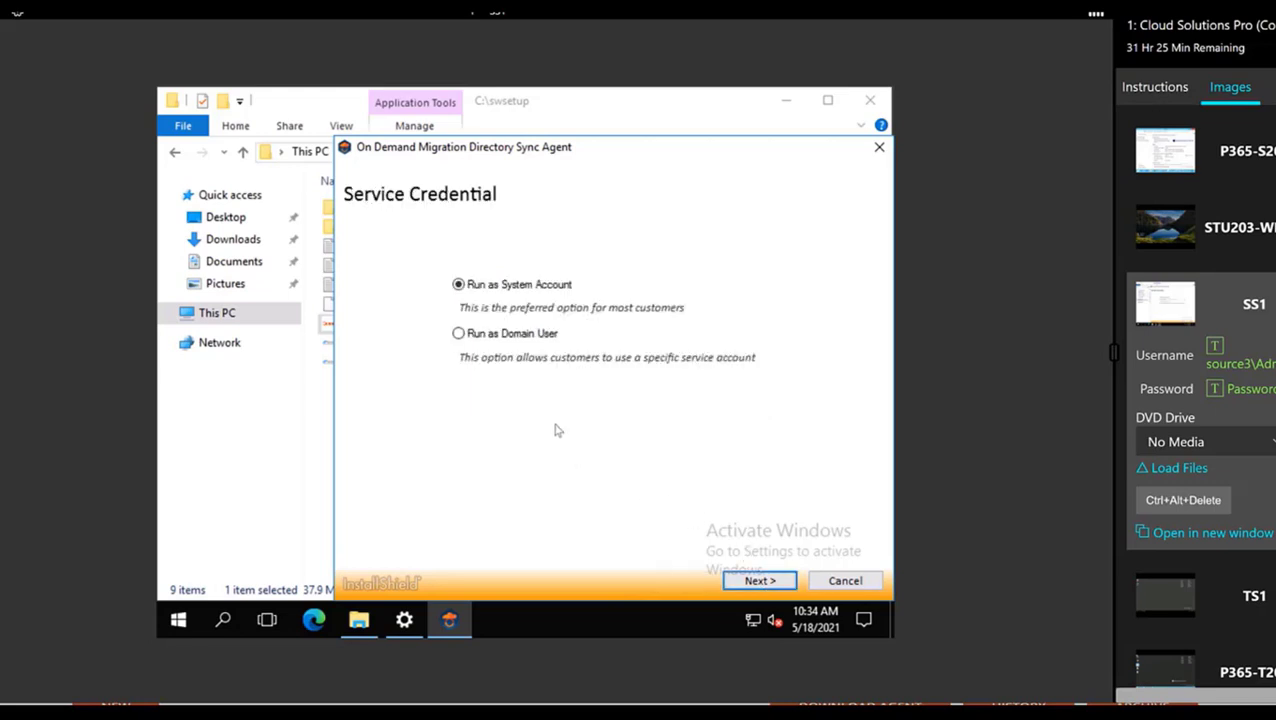
Leave Run as System Account selected on Service Credential and continue
click(772, 581)
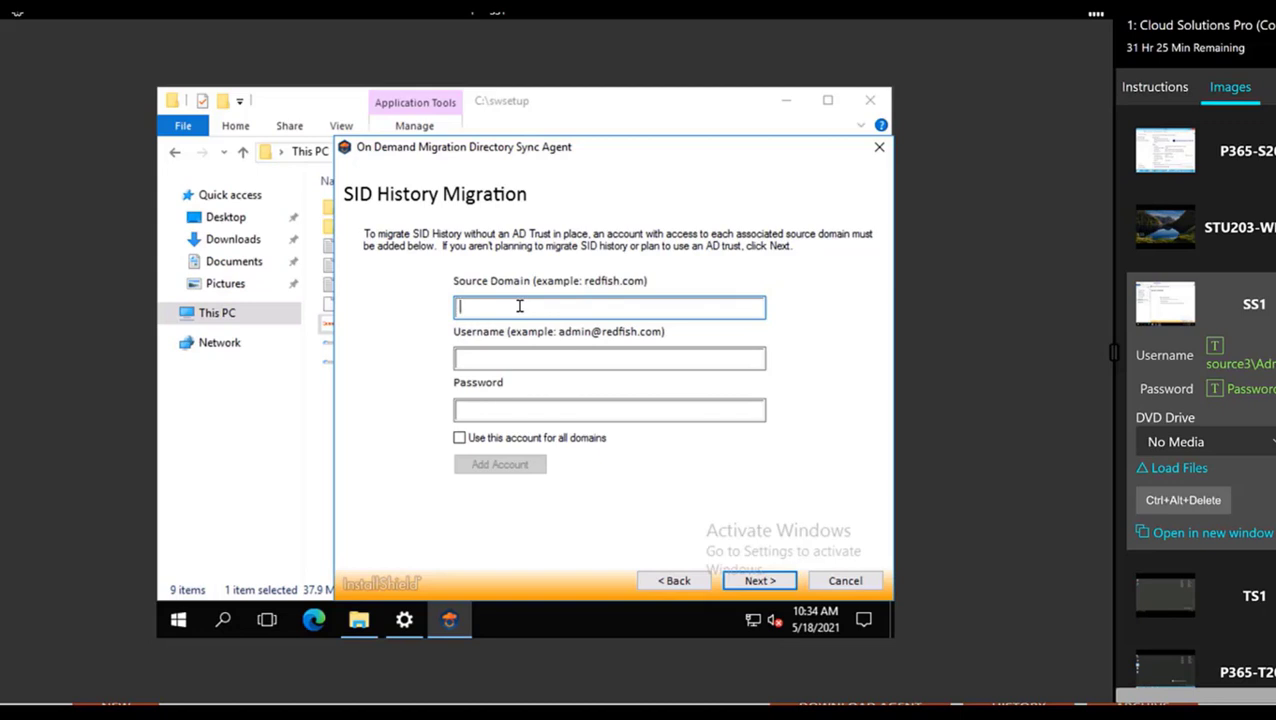
text(source3.local)
key(Tab)
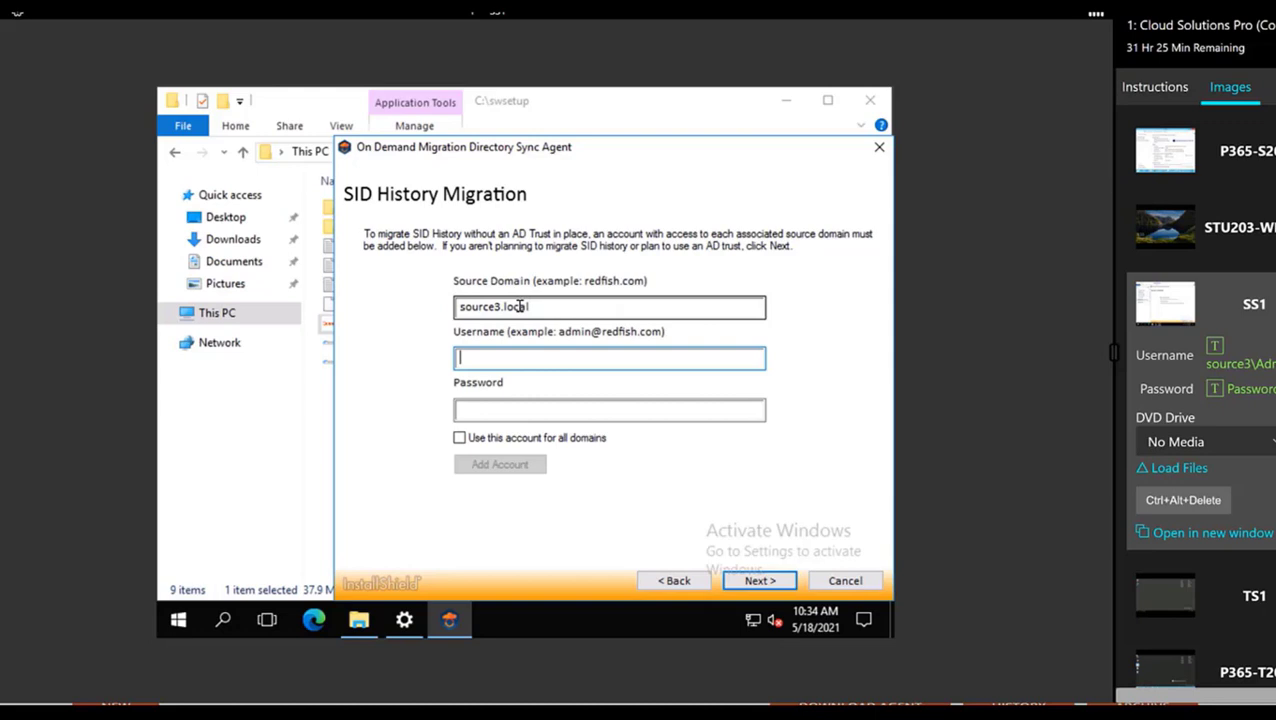
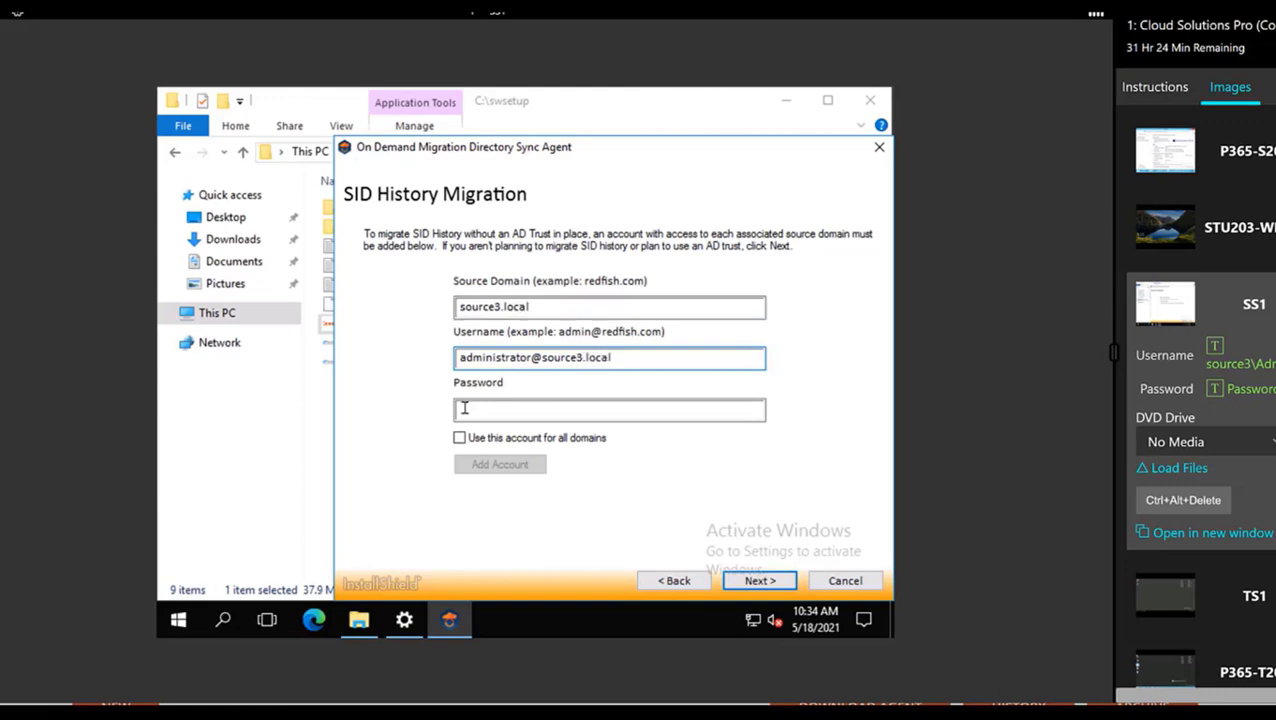
click(472, 408)
text(*******)
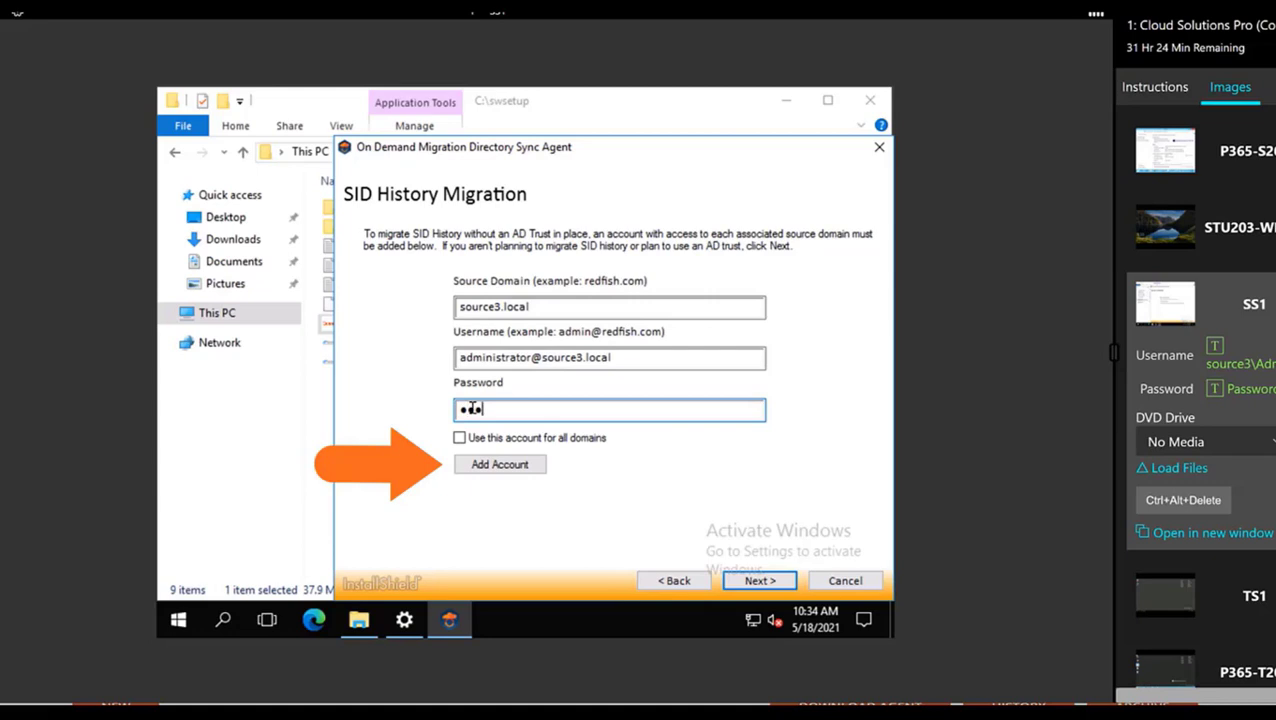
text(***)
Leave 'Use this account for all domains' off and start the installation
click(566, 443)
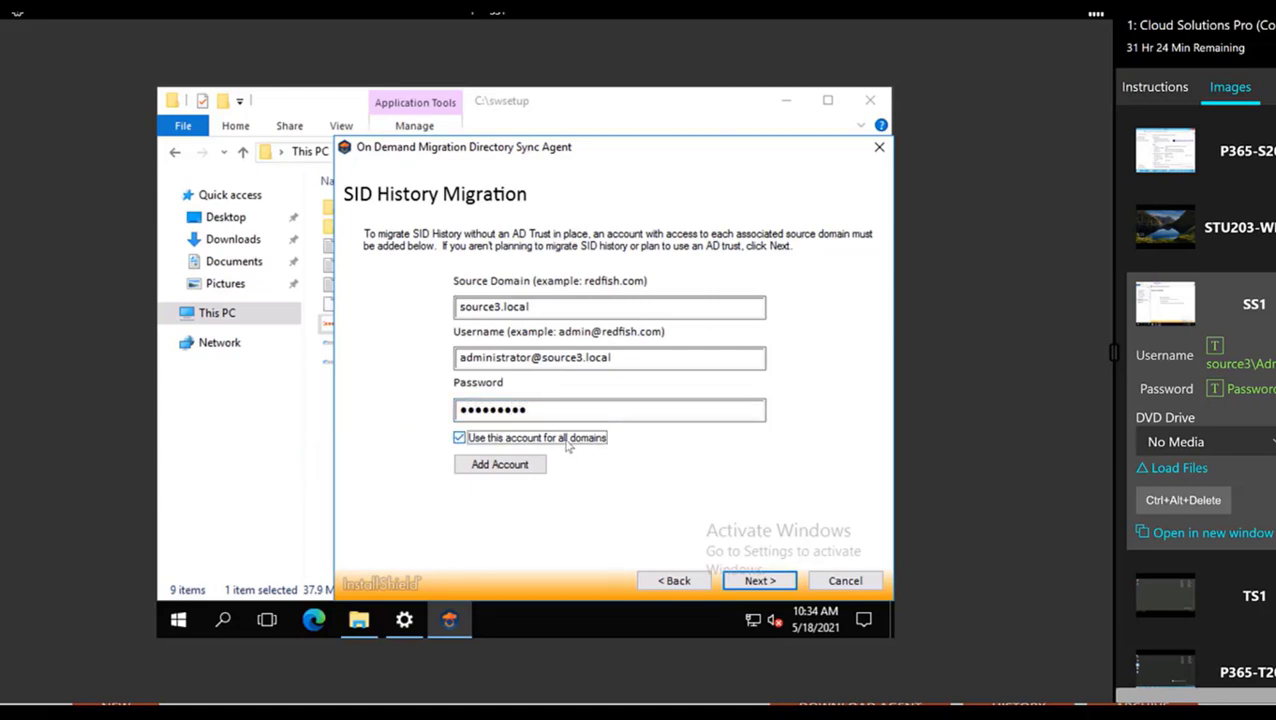
click(566, 443)
click(771, 586)
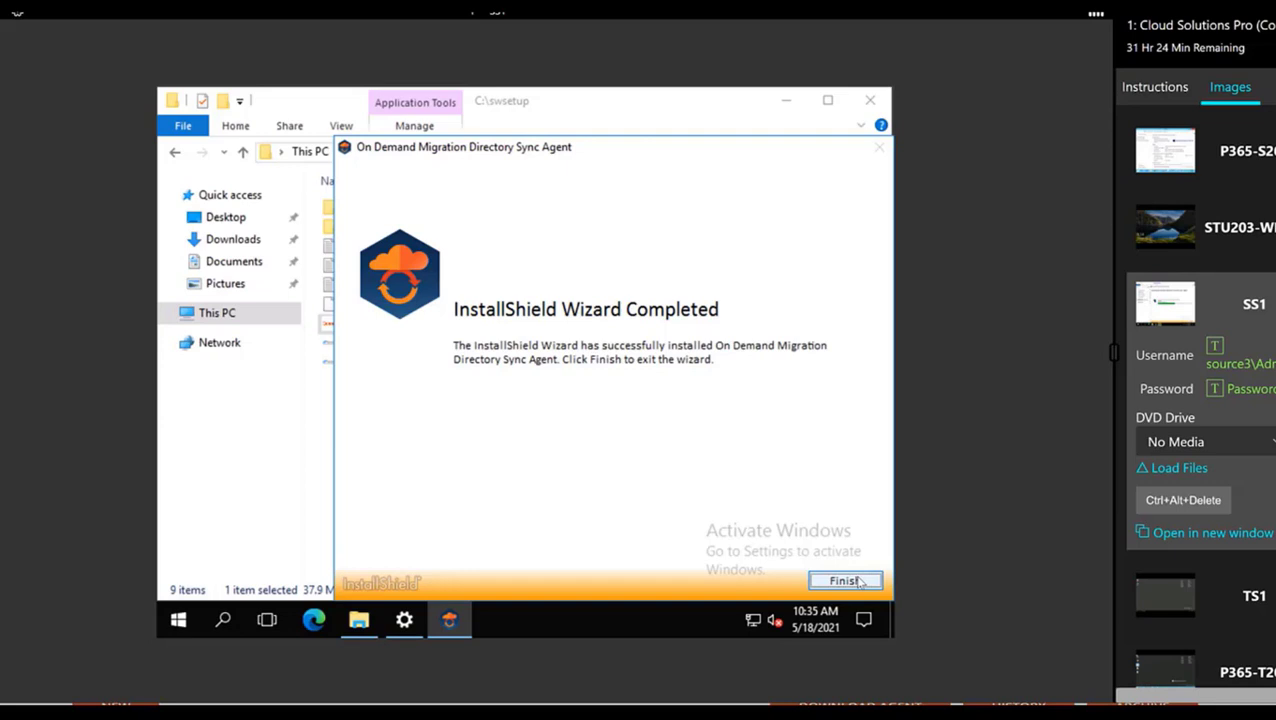
Finish the completed Directory Sync Agent InstallShield wizard, returning to the C:\swsetup folder
click(845, 581)
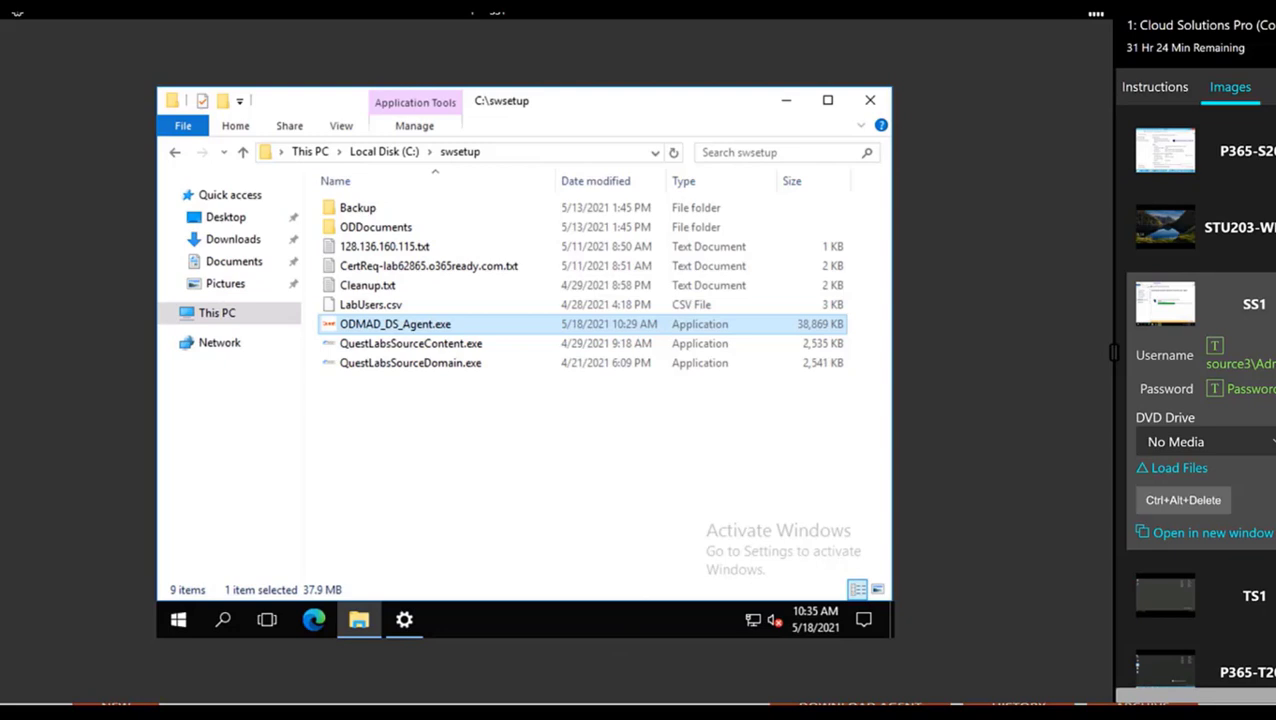
Sign back in with the saved account and open SourceTenant, where agent SS1 shows Online
click(415, 625)
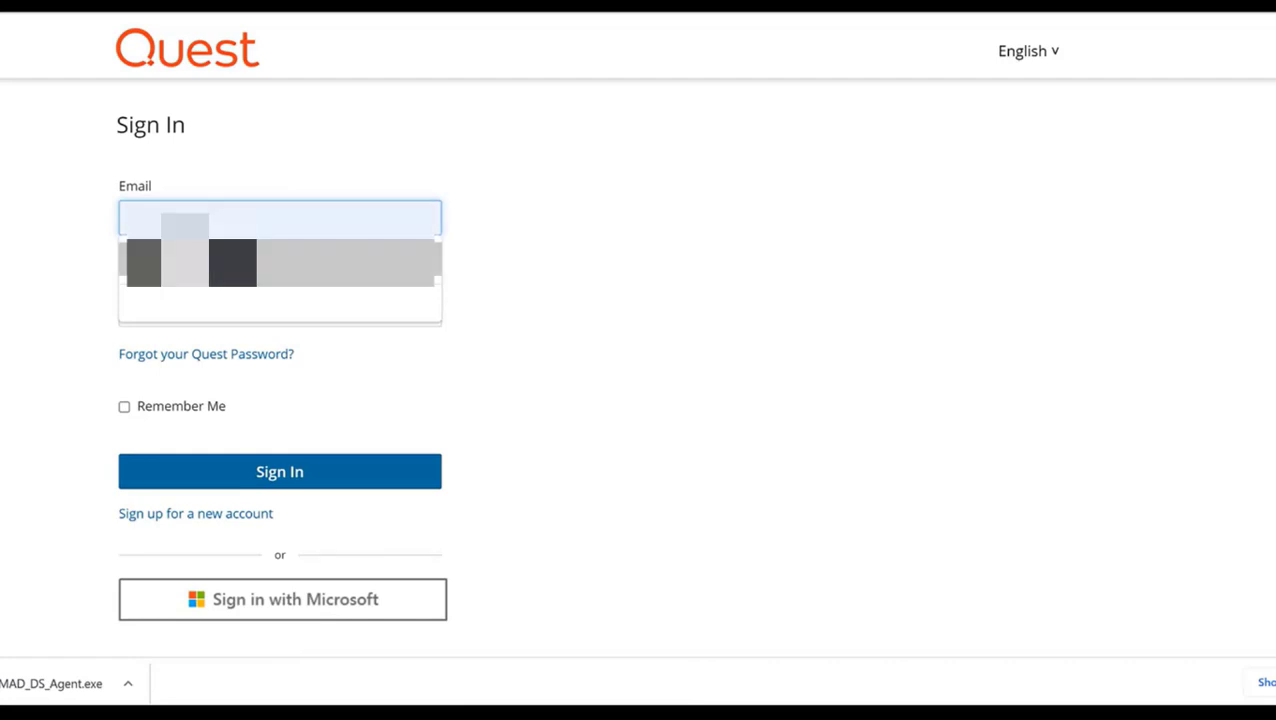
click(233, 250)
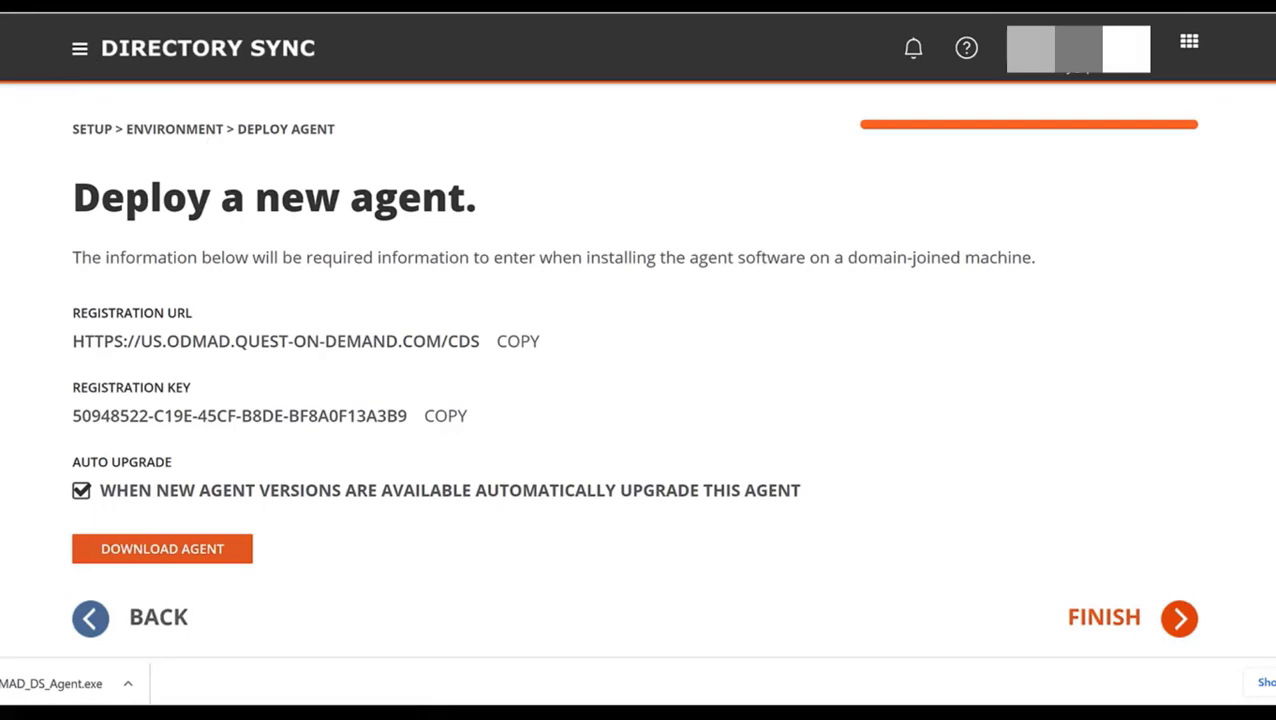
click(404, 68)
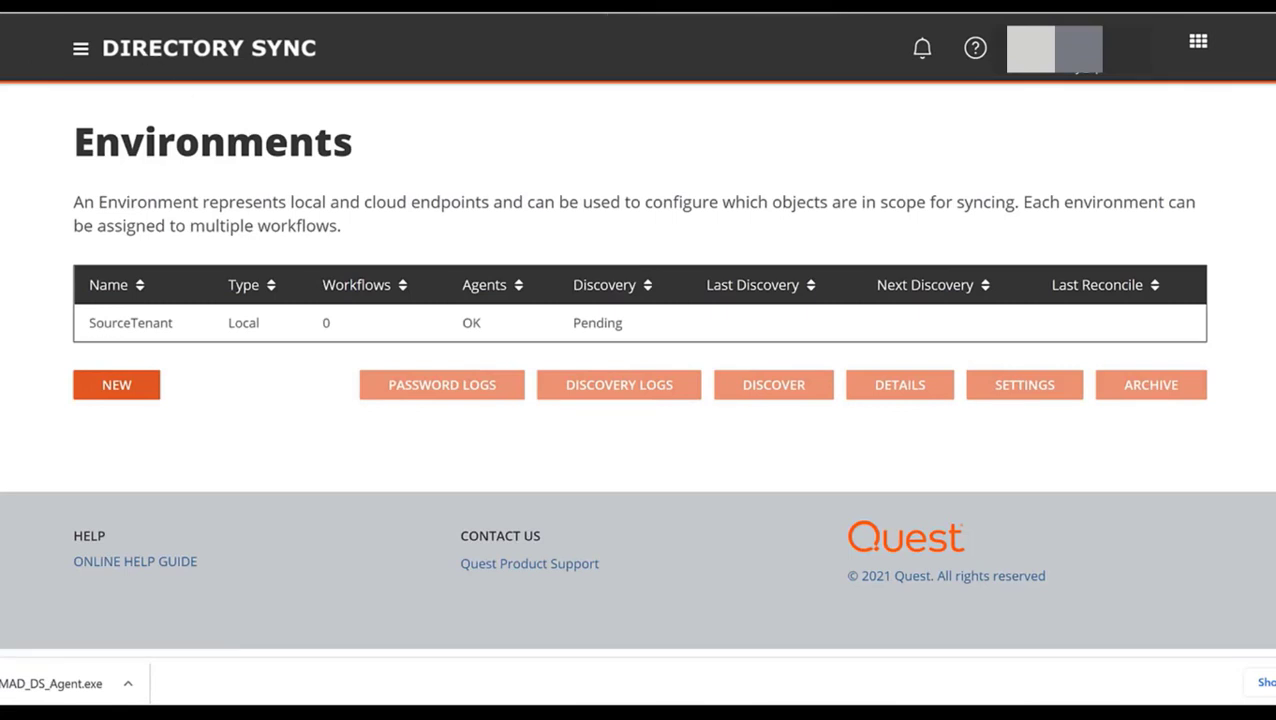
click(130, 322)
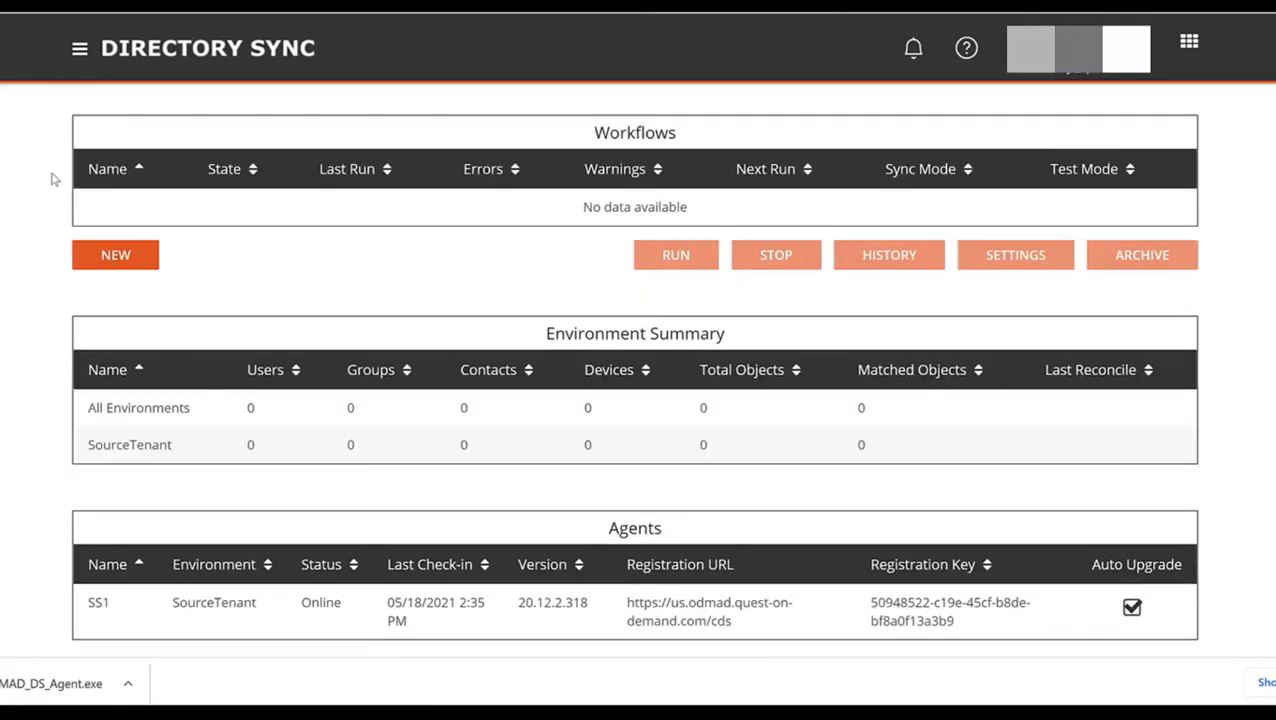